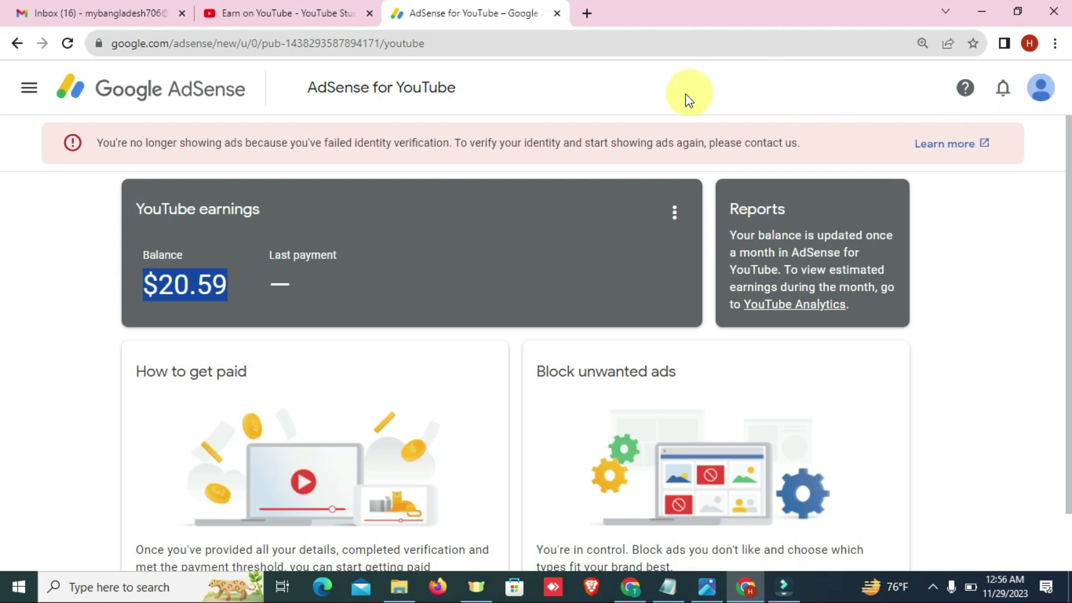
On the Earn on YouTube page, highlight the channel name AI GAMING.
left_click(319, 8)
scroll(234, 268, "up", 3)
left_click(184, 280)
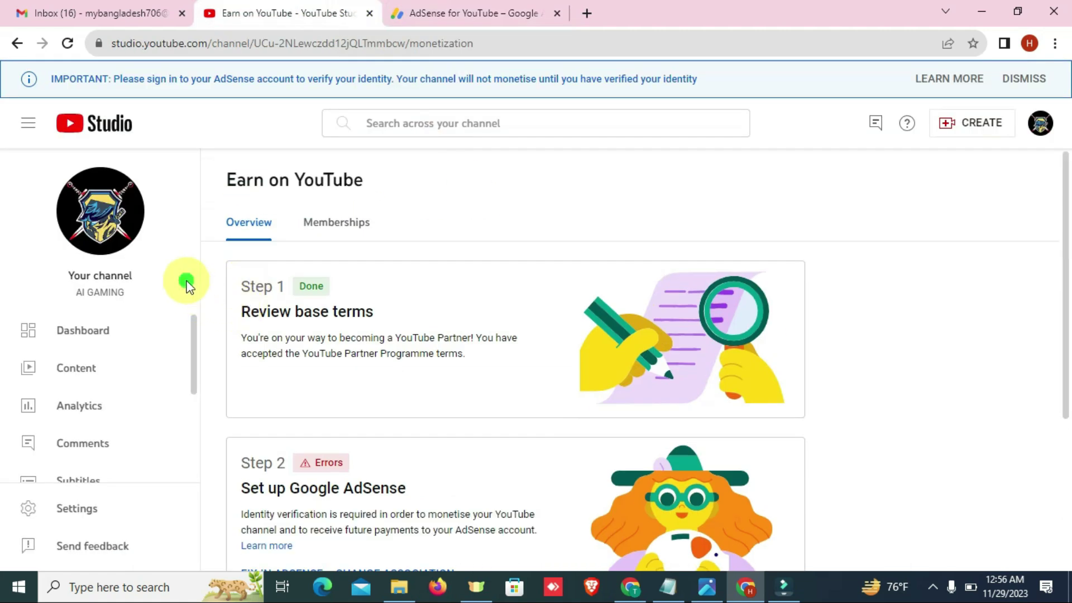
left_click_drag(76, 299, 124, 292)
Compare the AdSense balance page with the Earn on YouTube page, ending on Studio.
left_click(452, 8)
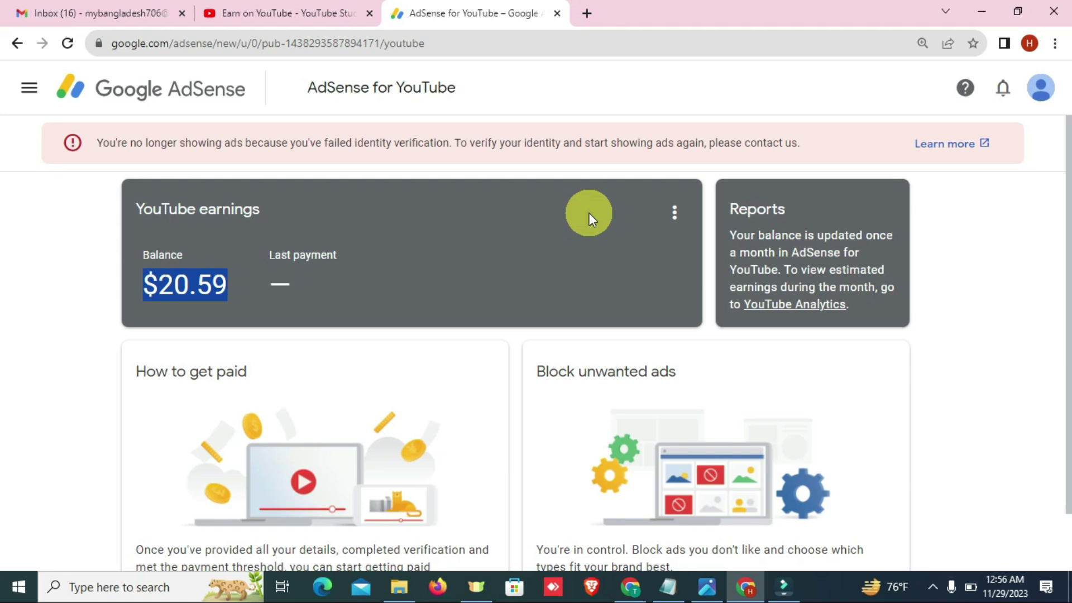
left_click(276, 15)
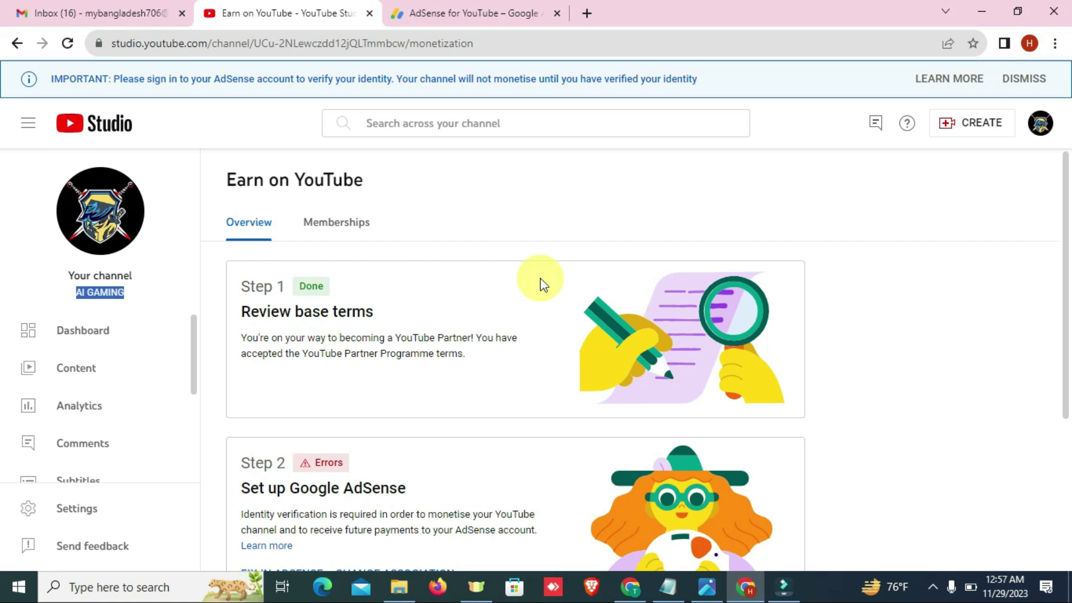
left_click(510, 13)
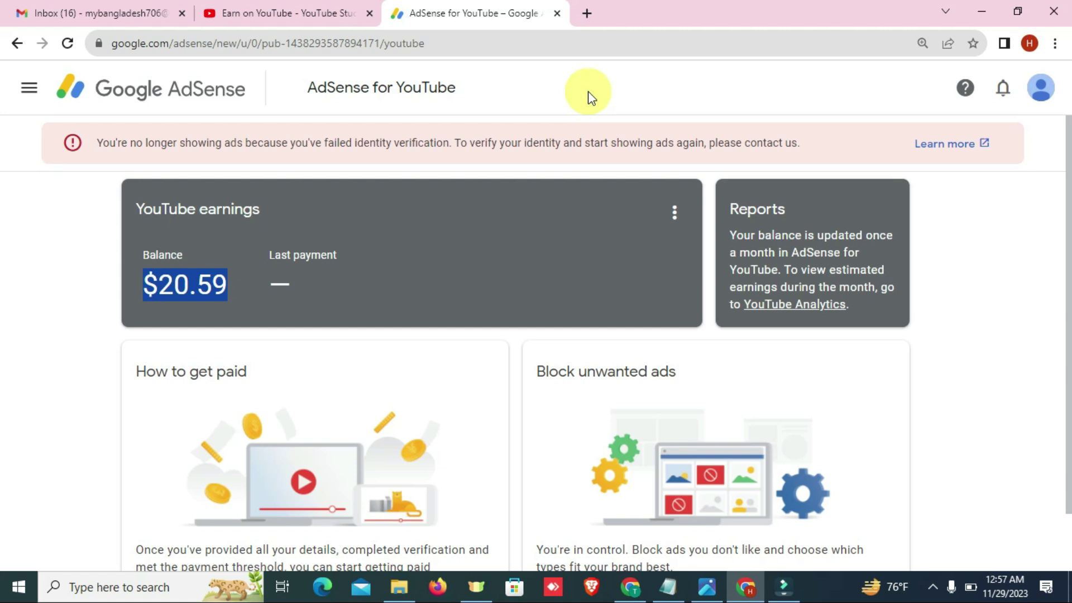
left_click(207, 11)
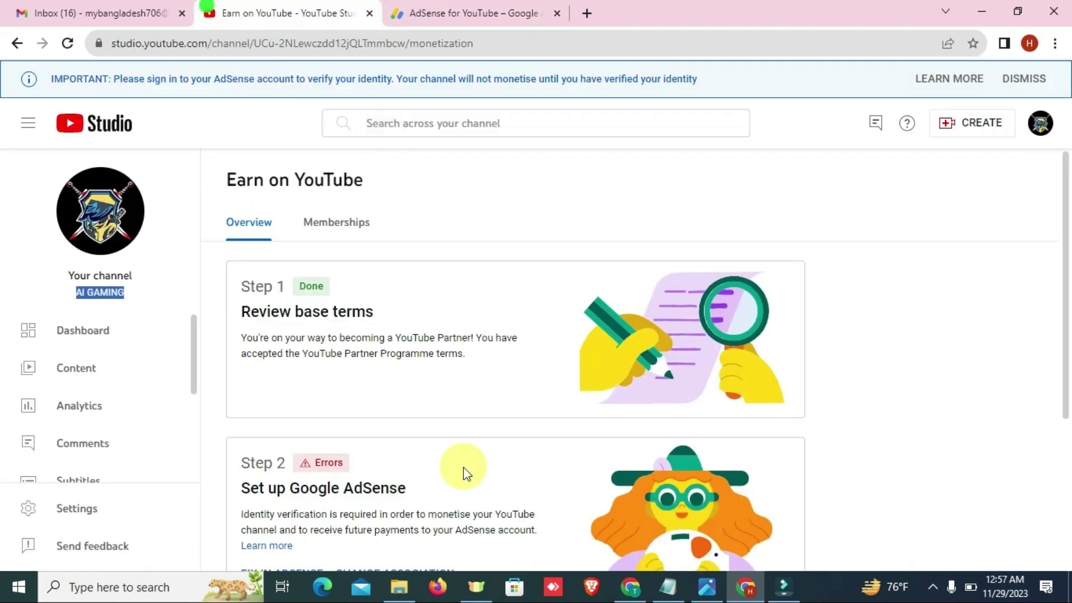
Highlight Step 2's Errors status and compare it with the AdSense page.
scroll(352, 447, "down", 3)
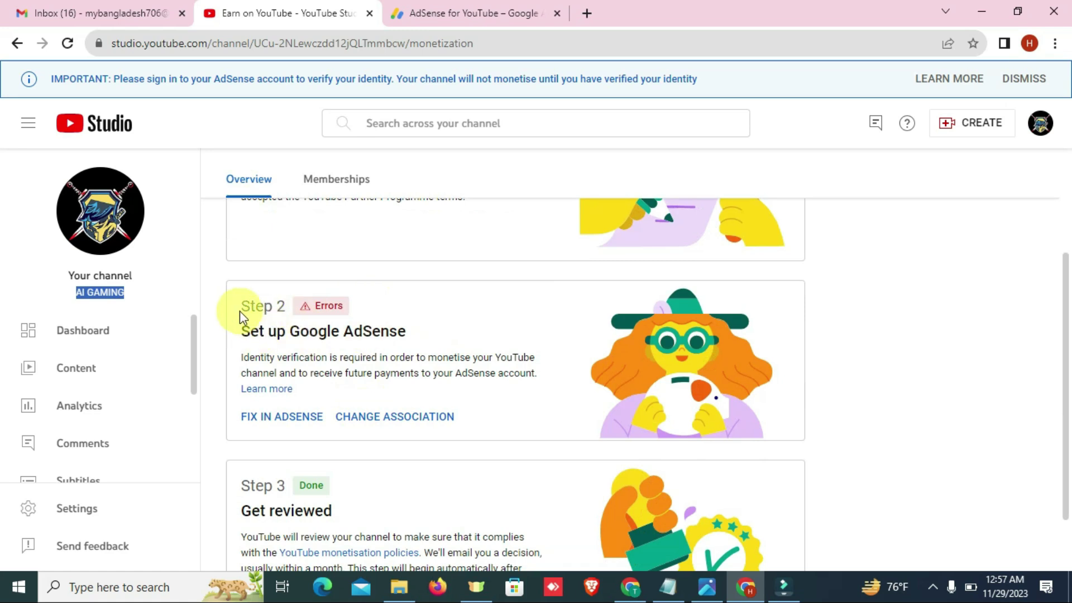
left_click_drag(242, 311, 359, 316)
left_click(457, 12)
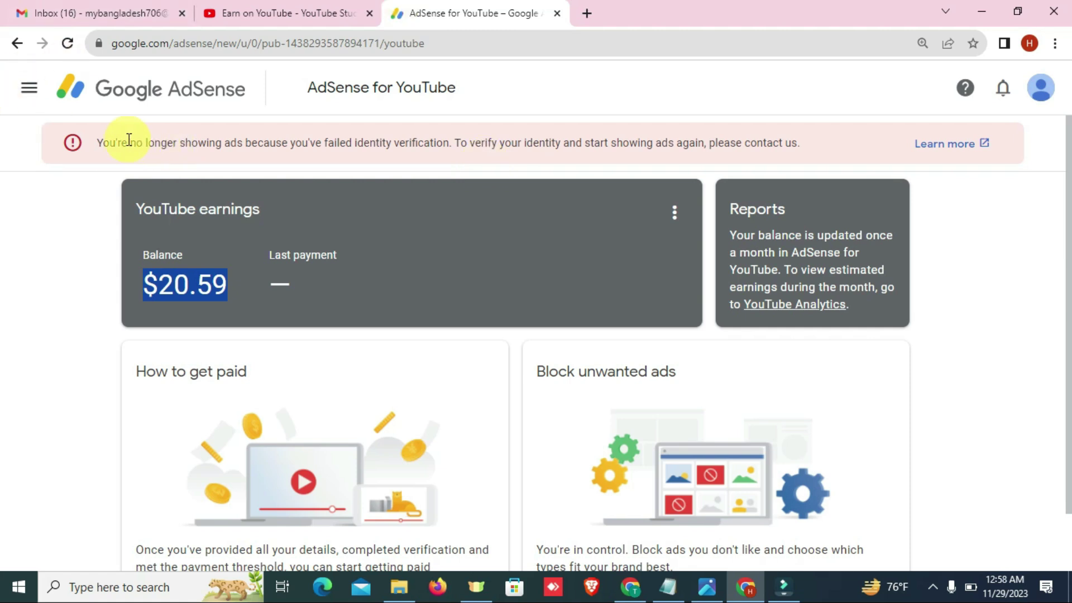
Recheck the Earn on YouTube page, then return to the AdSense earnings page.
left_click(275, 13)
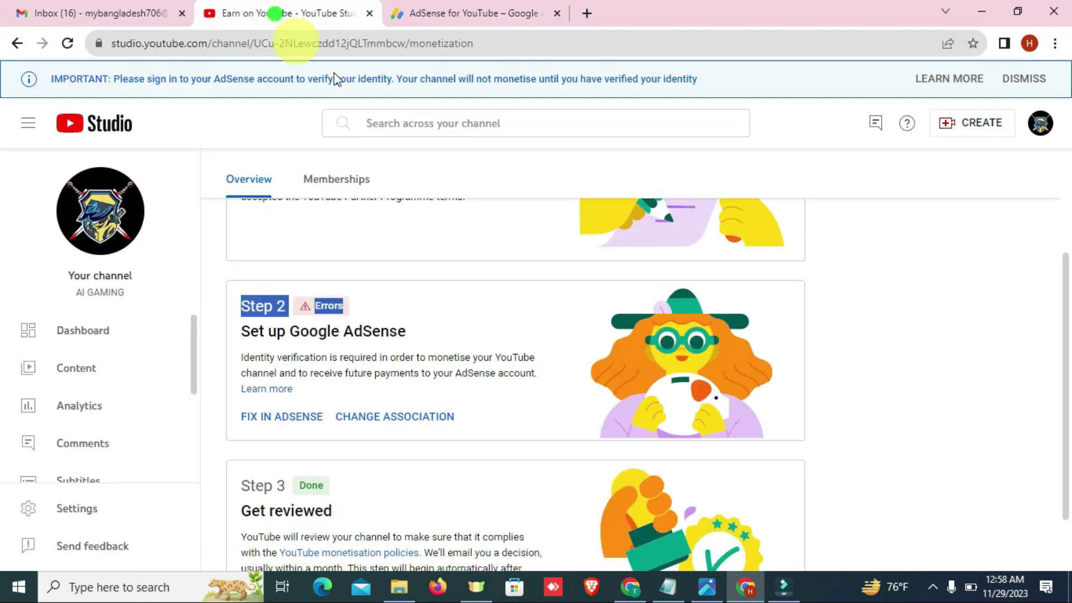
scroll(359, 322, "up", 2)
scroll(341, 370, "down", 4)
scroll(383, 299, "up", 2)
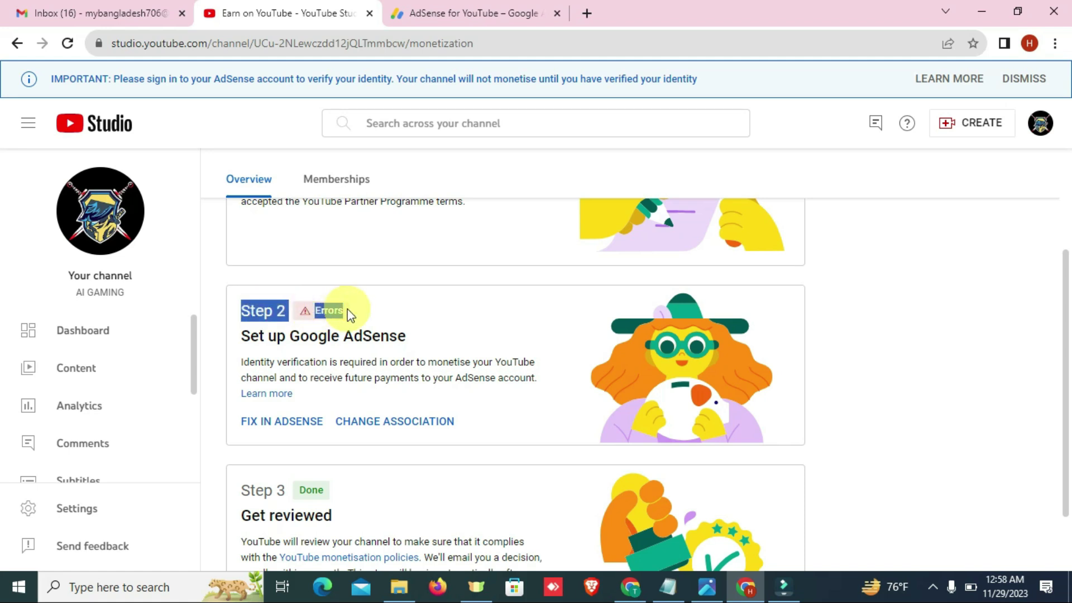
left_click(525, 13)
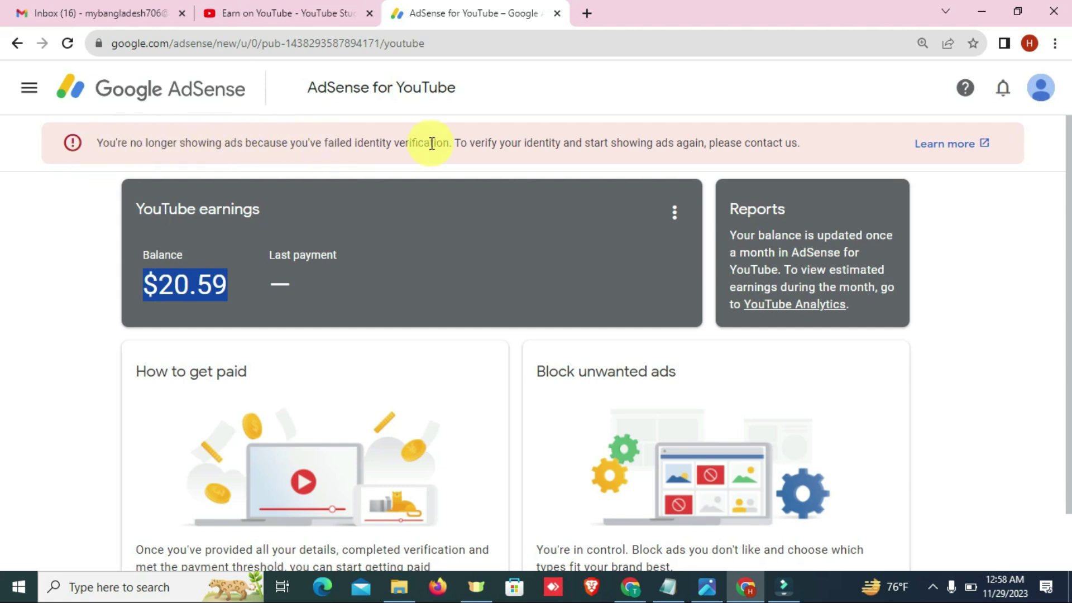
left_click_drag(448, 143, 99, 140)
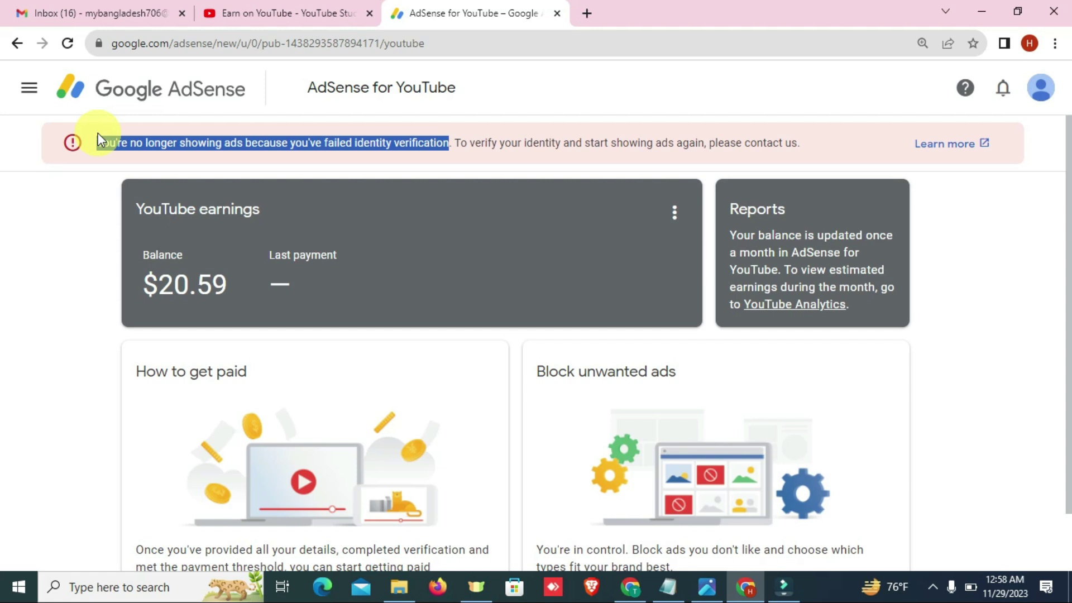
left_click(799, 146)
left_click_drag(799, 146, 224, 146)
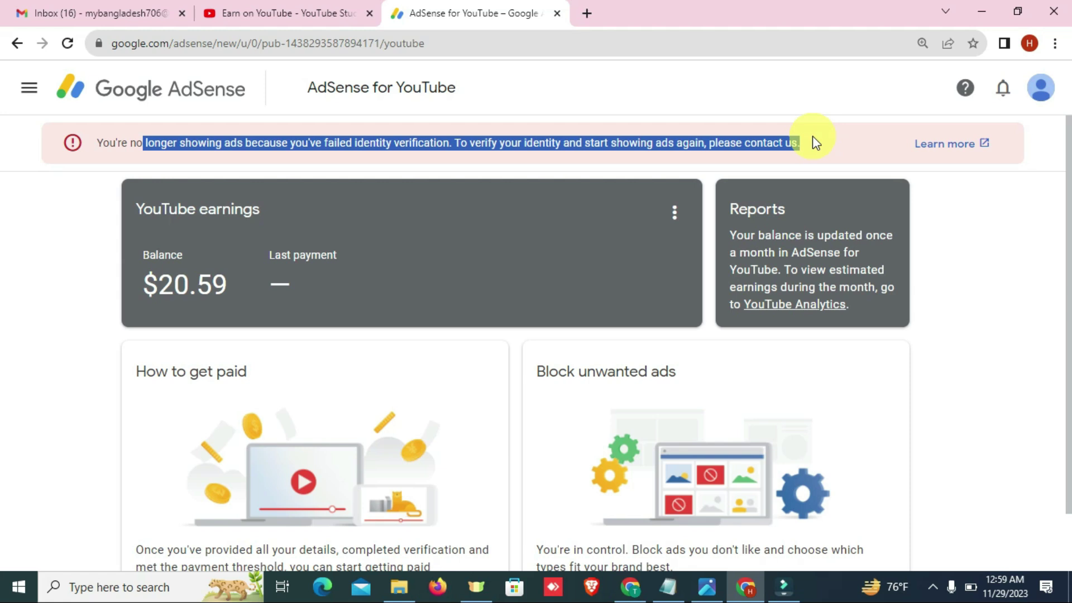
left_click(532, 195)
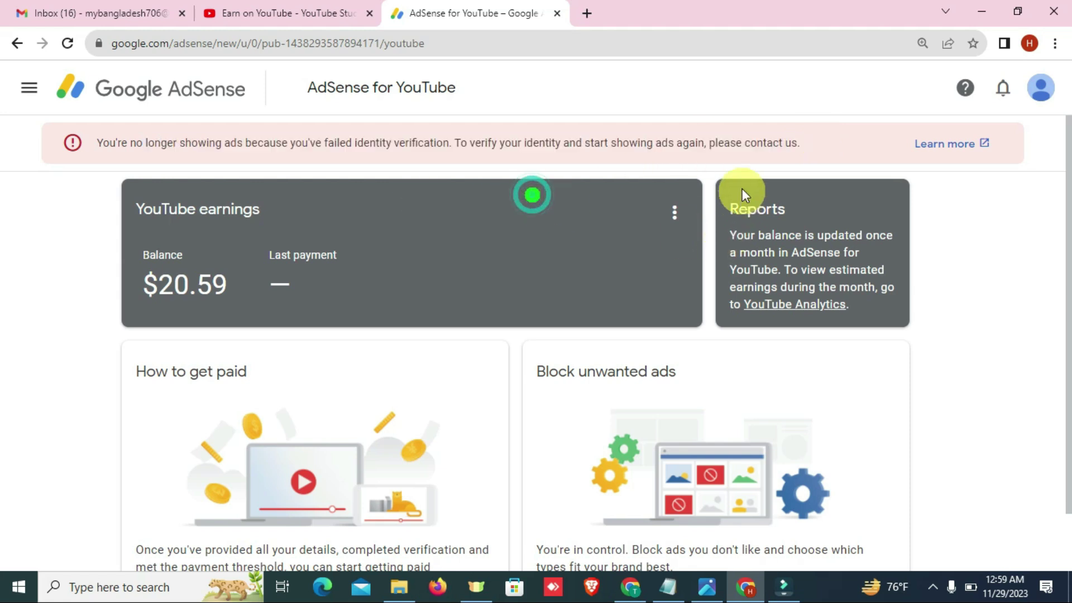
left_click_drag(712, 143, 830, 147)
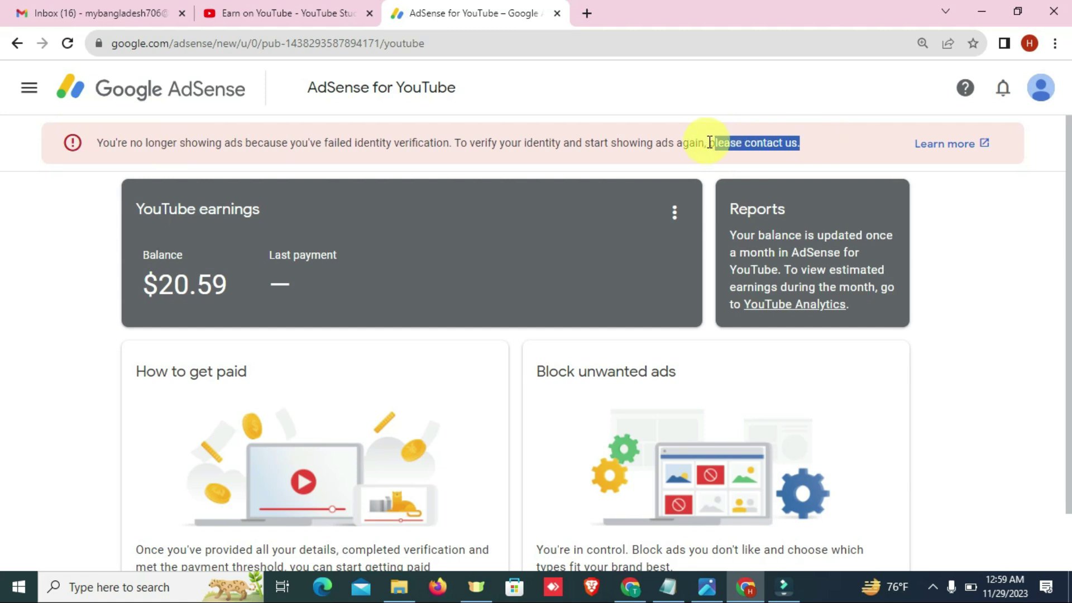
left_click_drag(710, 143, 810, 142)
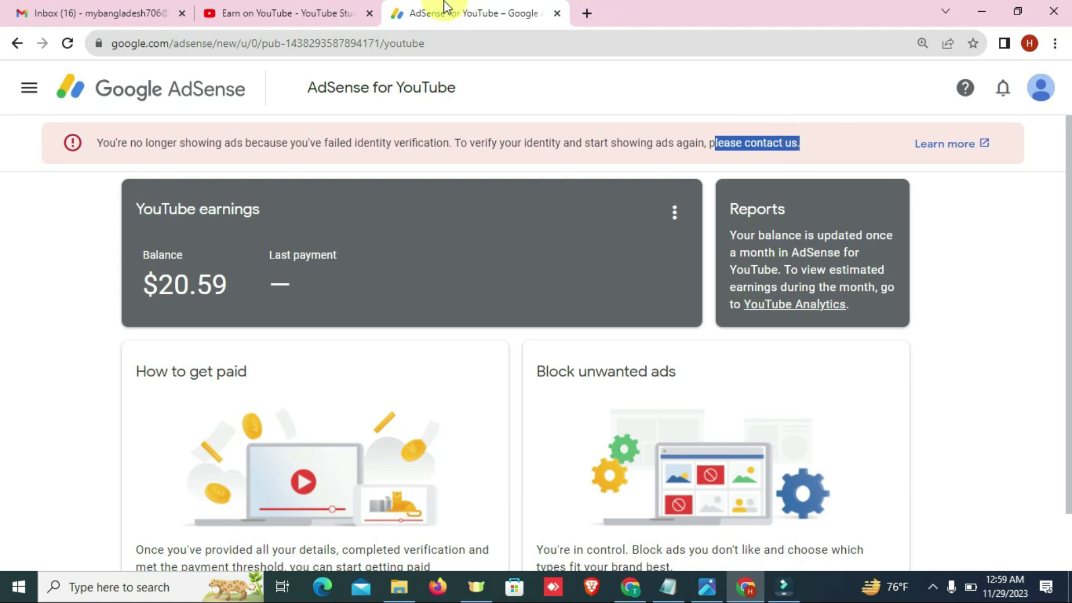
left_click(328, 13)
Start a Google Creator Support chat from the top of the Studio page.
scroll(864, 272, "up", 2)
scroll(861, 272, "up", 1)
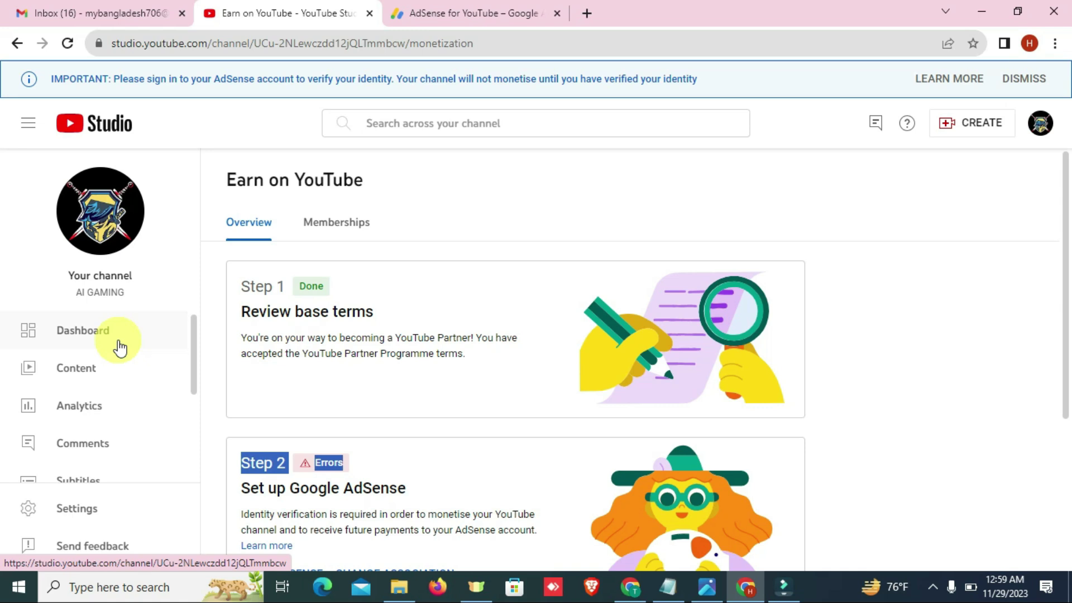
left_click(877, 125)
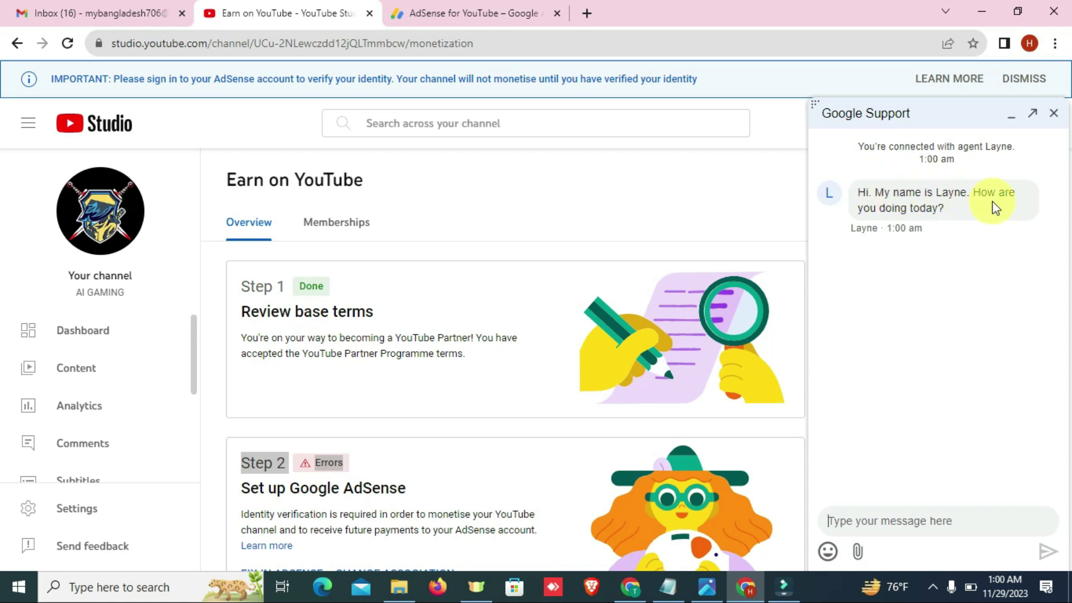
Send the agent 'i'va problem in my adsense account' and return to the AdSense page.
left_click(897, 523)
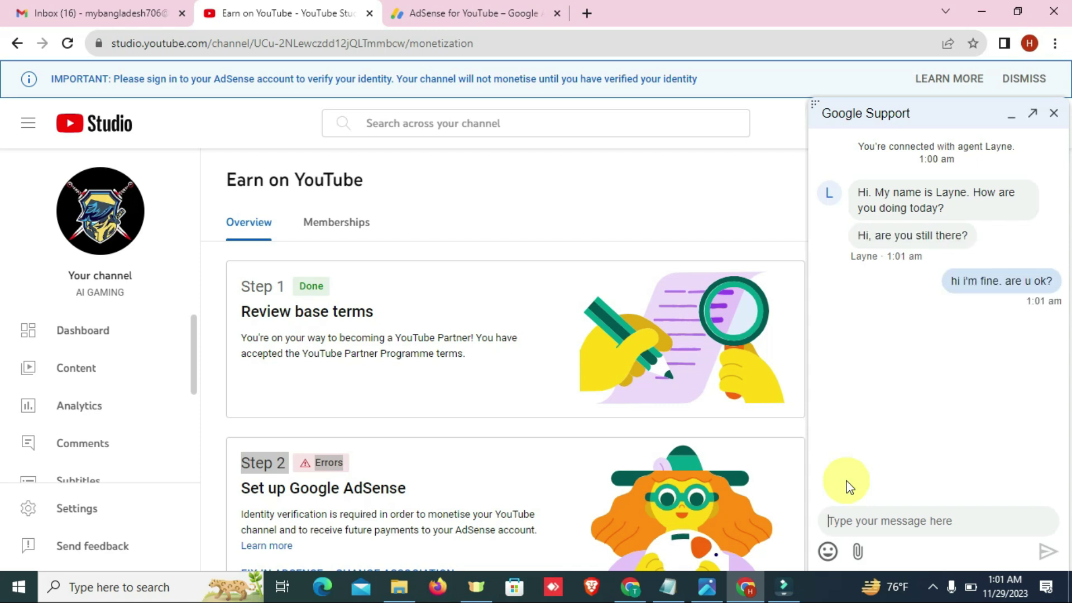
type("i")
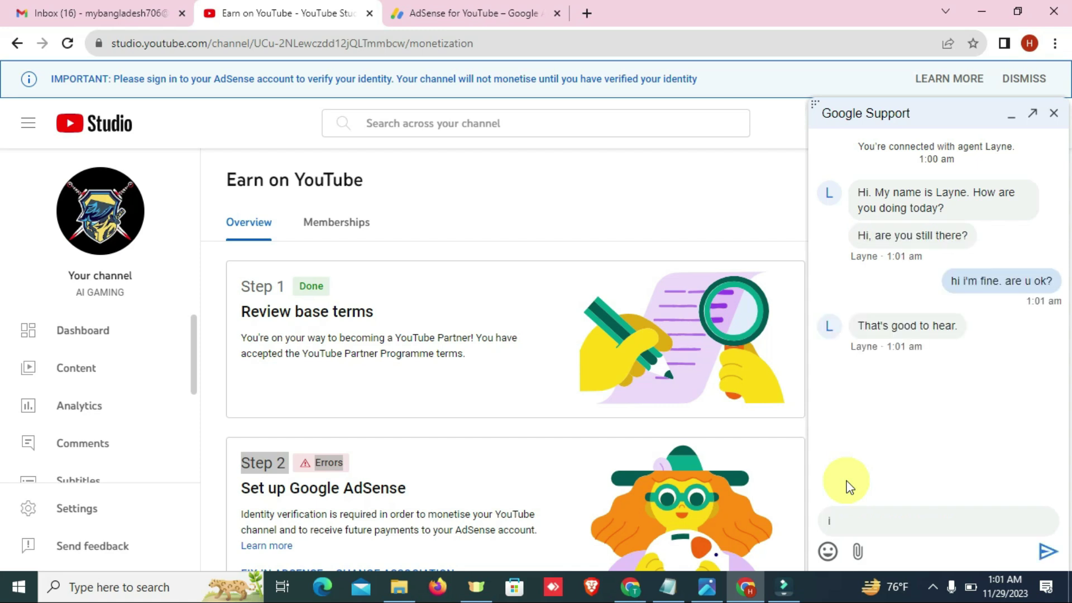
type("'va pro")
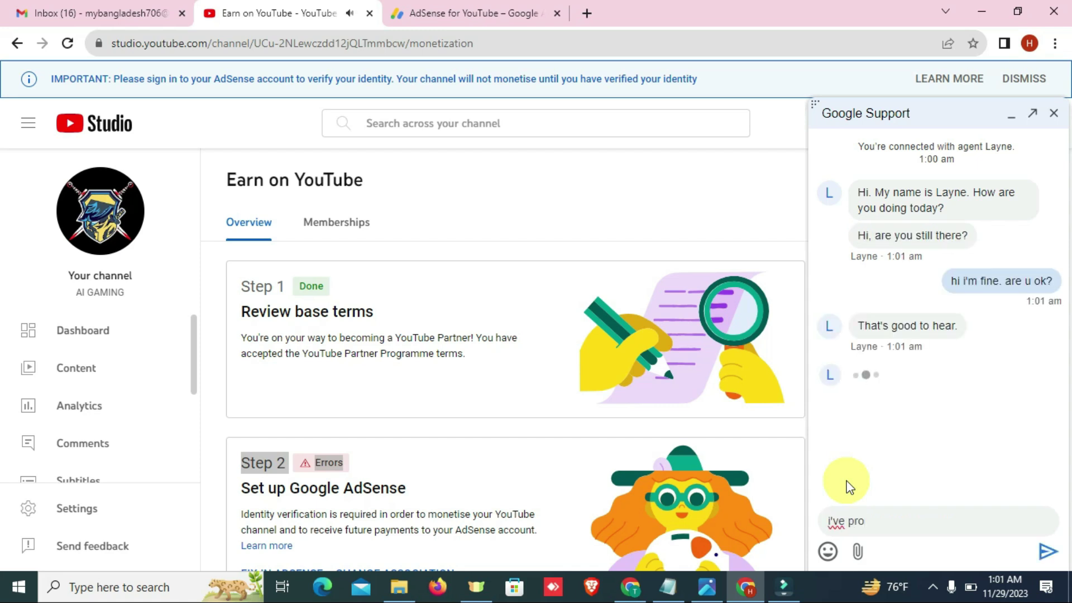
type("blem in my adse")
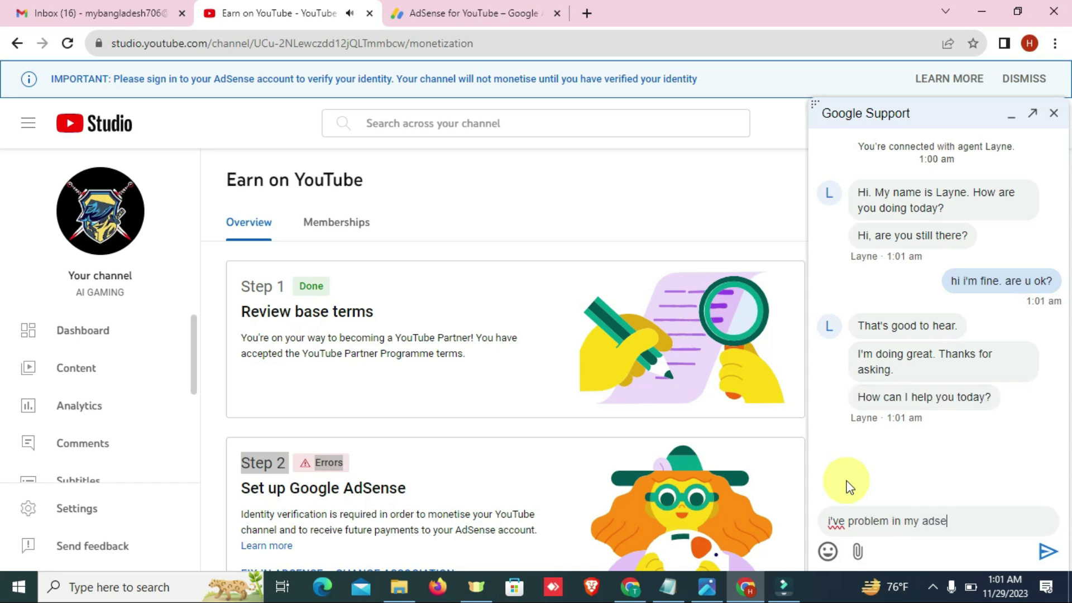
type("nse account")
key("Return")
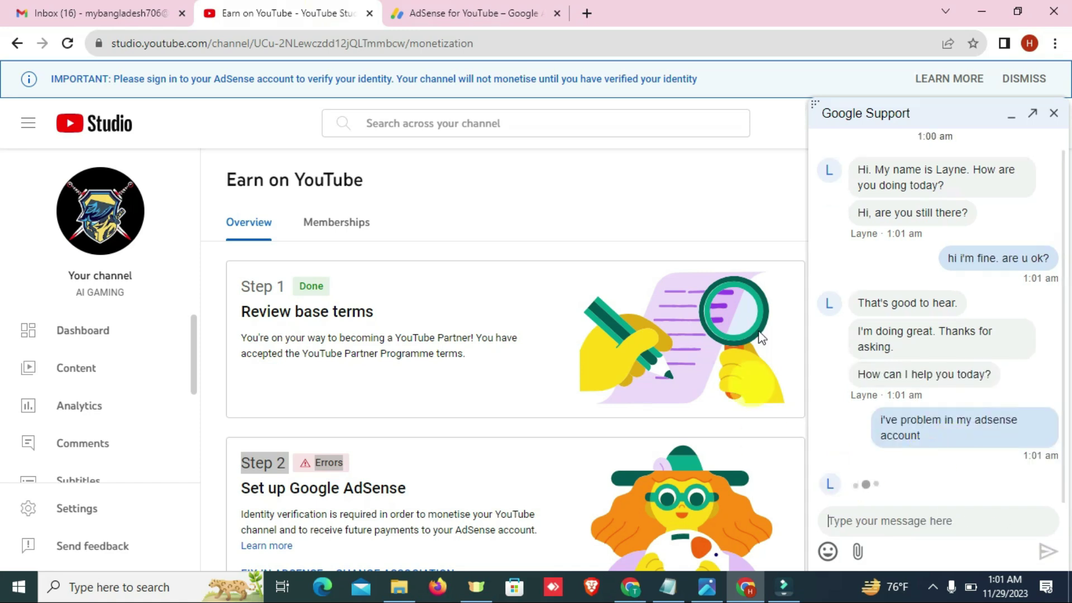
left_click(474, 12)
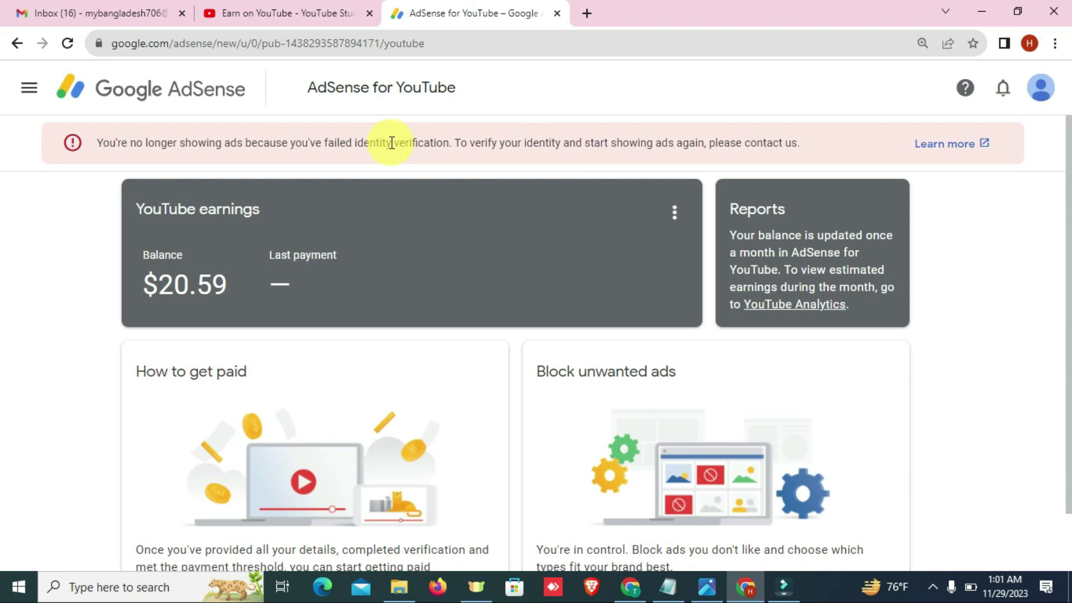
Capture the top of the AdSense page, including the verification warning, as a screenshot.
key("super+shift+s")
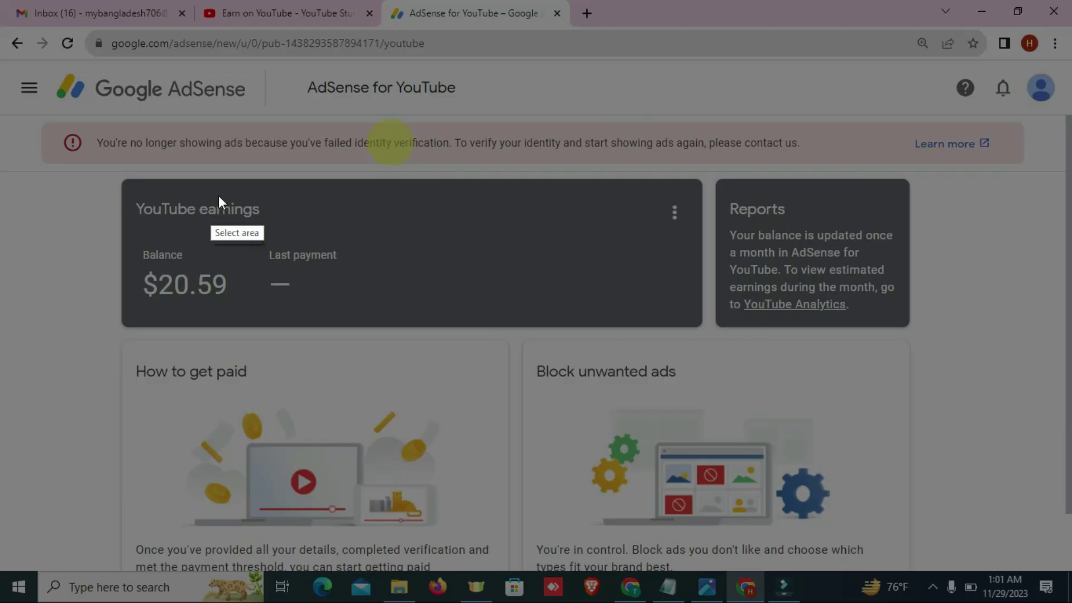
mouse_move(2, 33)
left_mouse_down()
mouse_move(305, 173)
mouse_move(906, 258)
mouse_move(1068, 328)
mouse_move(1069, 384)
mouse_move(1069, 371)
mouse_move(1047, 432)
mouse_move(880, 399)
mouse_move(1040, 360)
mouse_move(1032, 439)
left_mouse_up()
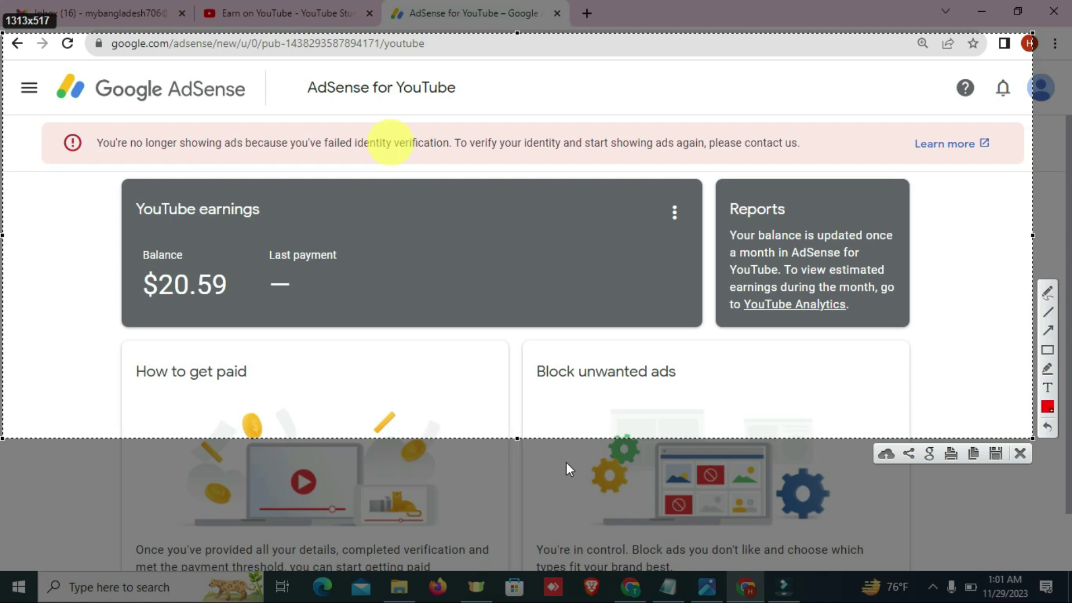
key("ctrl+c")
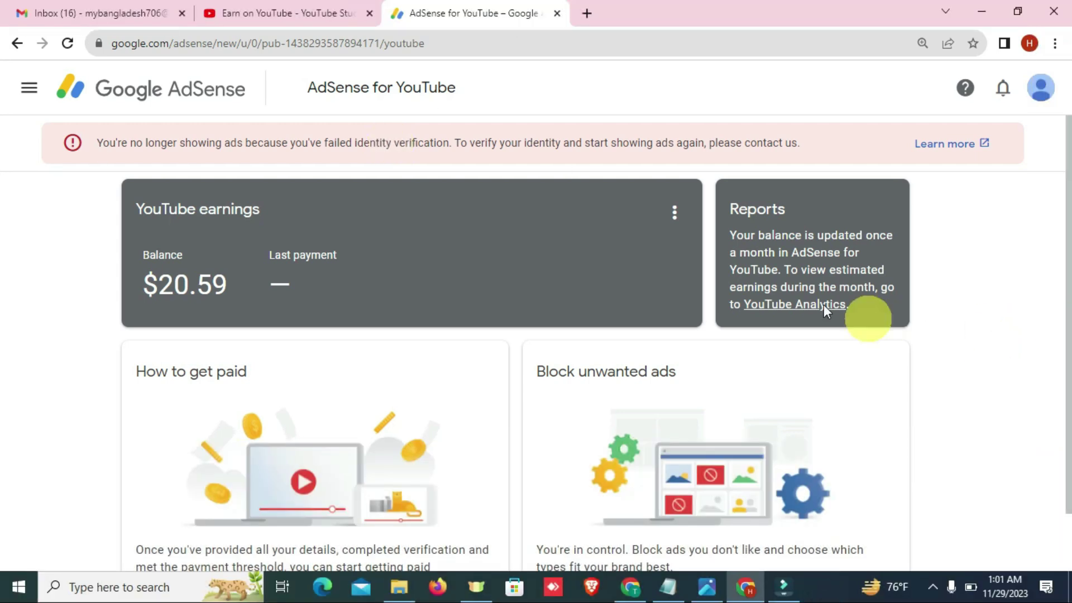
From the support chat, browse to the Documents > Lightshot folder to attach a file.
left_click(282, 21)
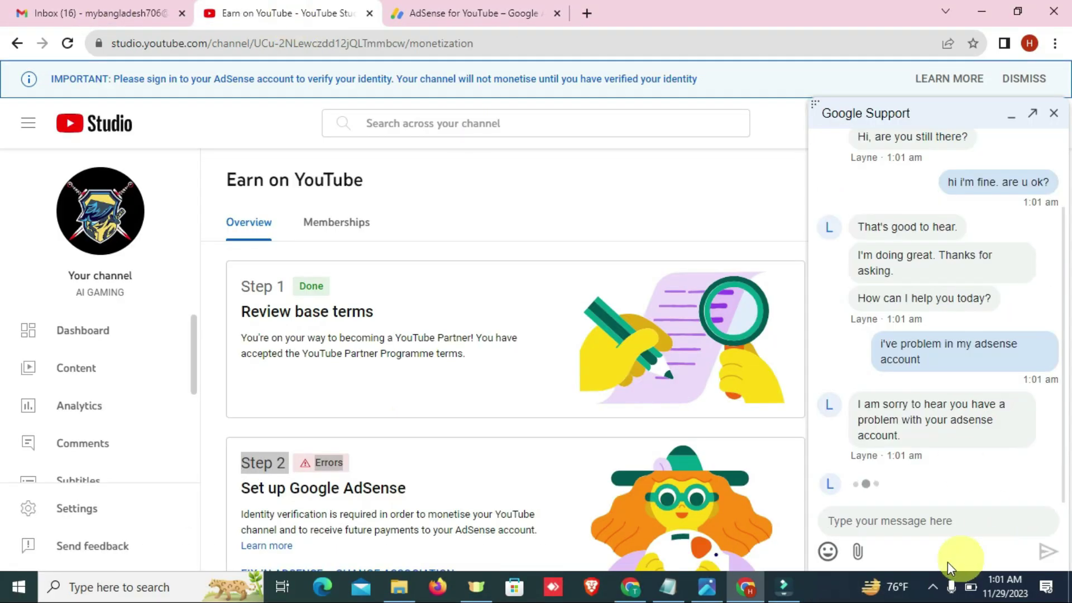
left_click(858, 552)
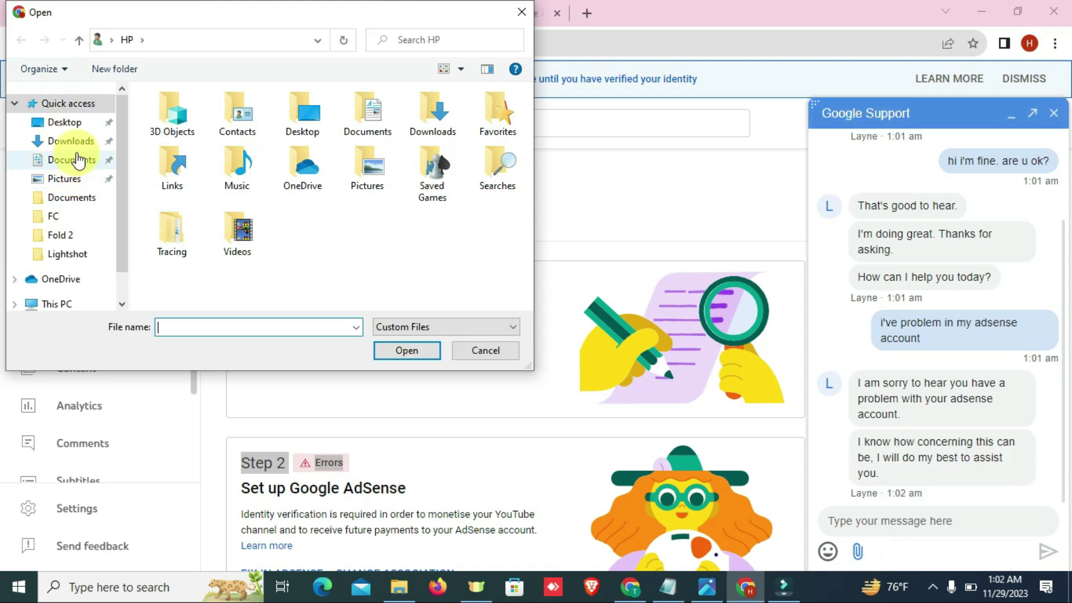
left_click(73, 160)
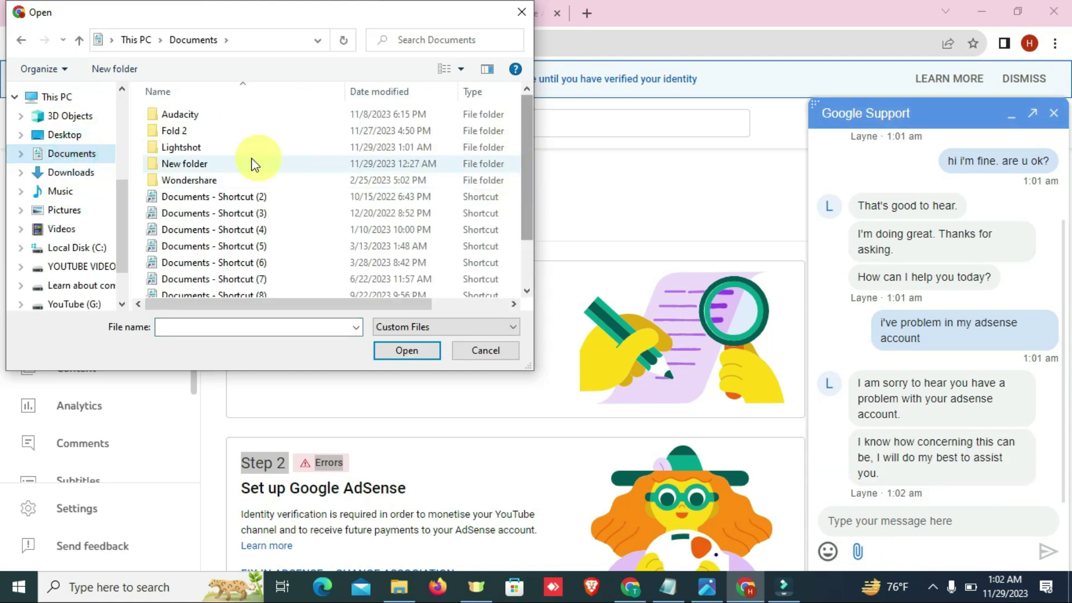
left_click(212, 148)
double_click(212, 148)
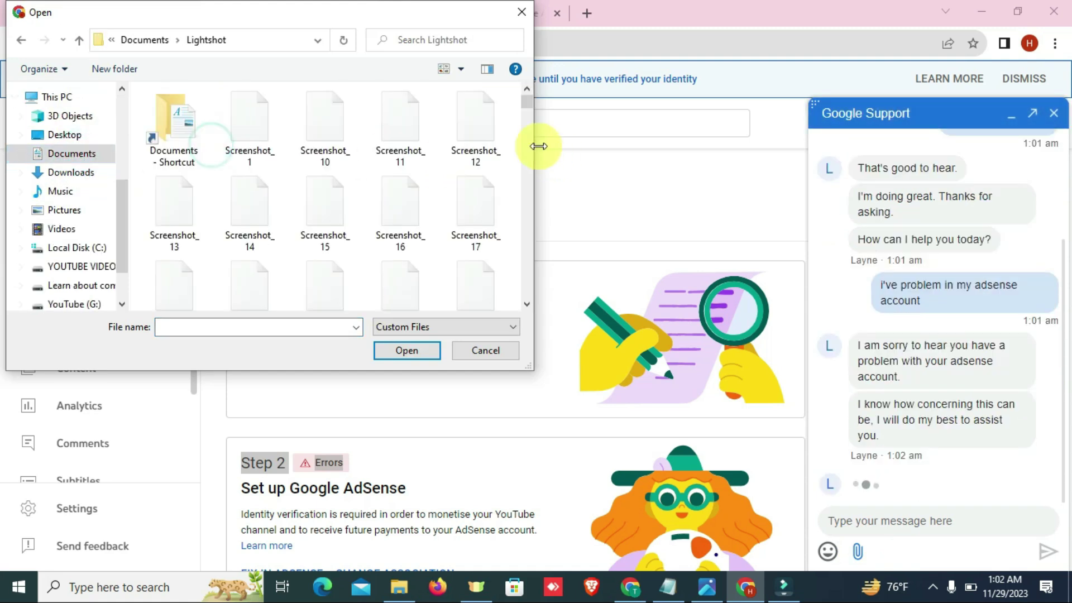
Attach Screenshot_394.png and send it to the support agent.
left_click_drag(529, 103, 550, 355)
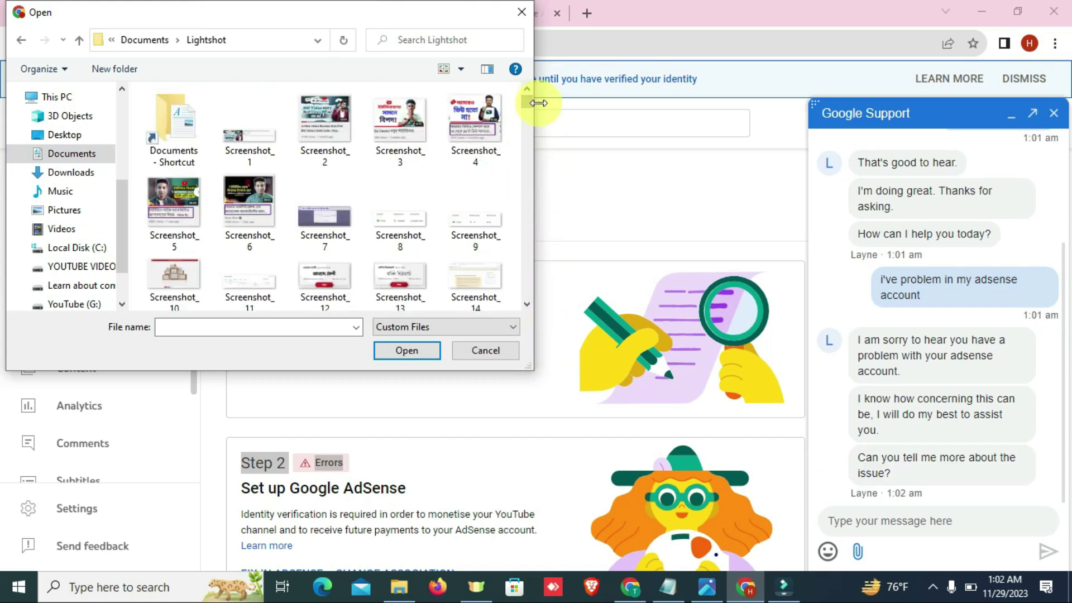
left_click_drag(525, 102, 526, 311)
double_click(474, 298)
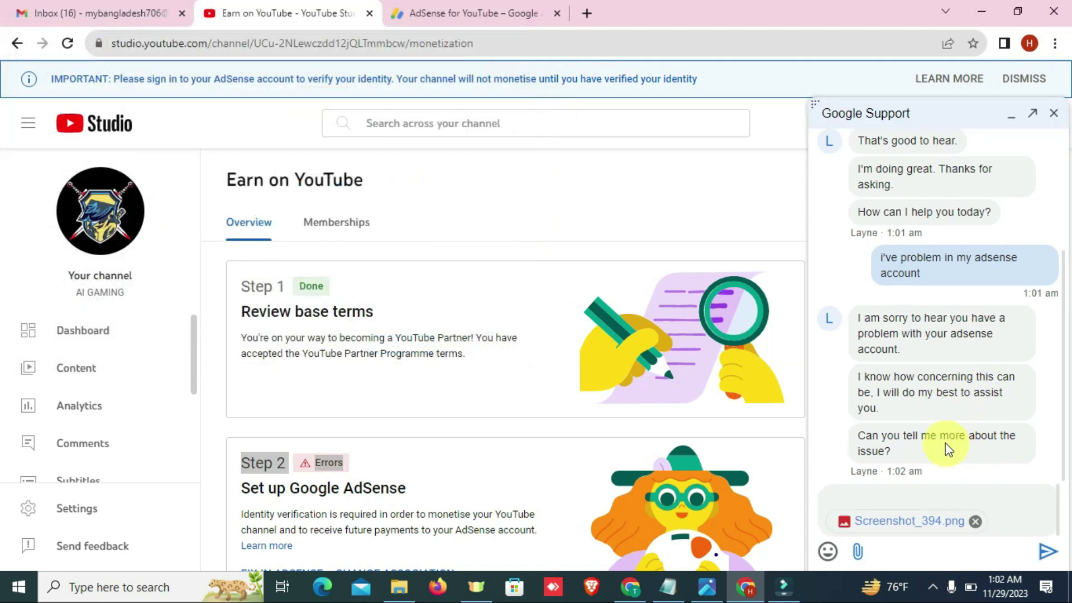
left_click(1045, 551)
Start a follow-up reply to the agent, typing 'please se' so far.
left_click(873, 517)
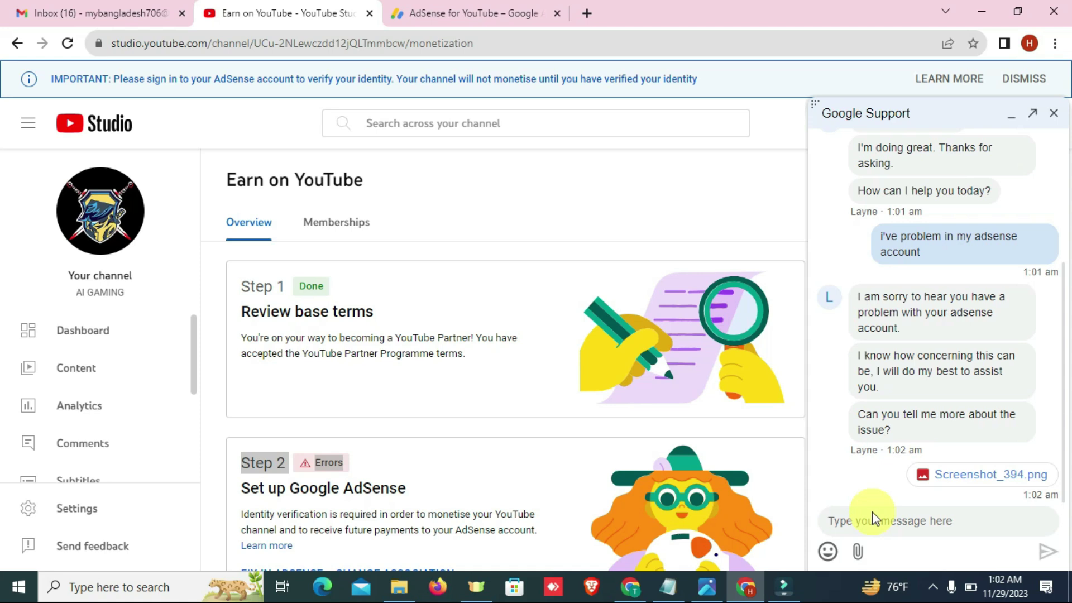
type("i")
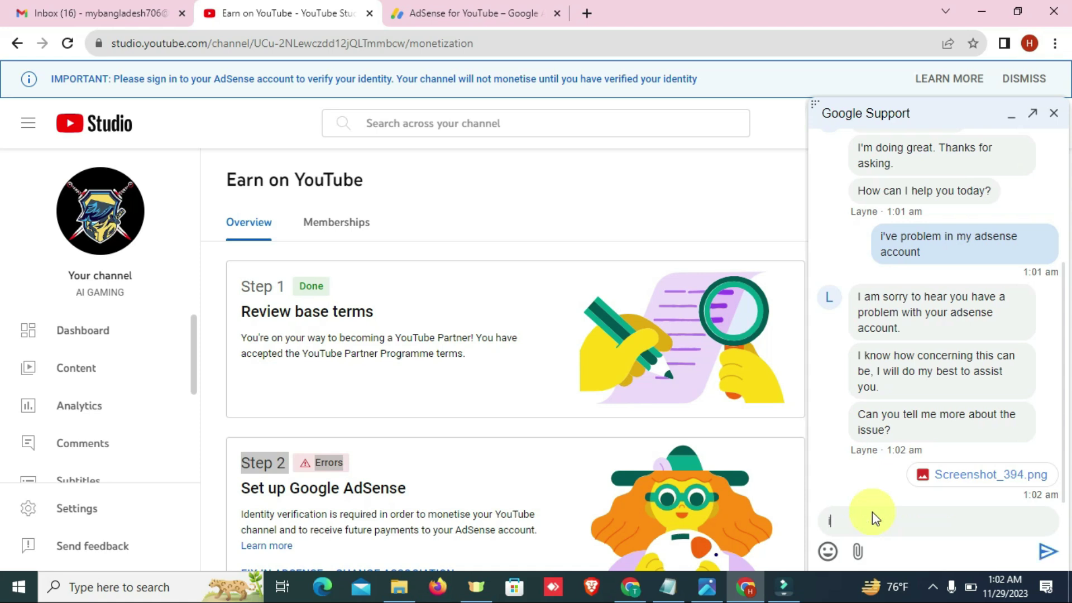
key("BackSpace")
type("please sew")
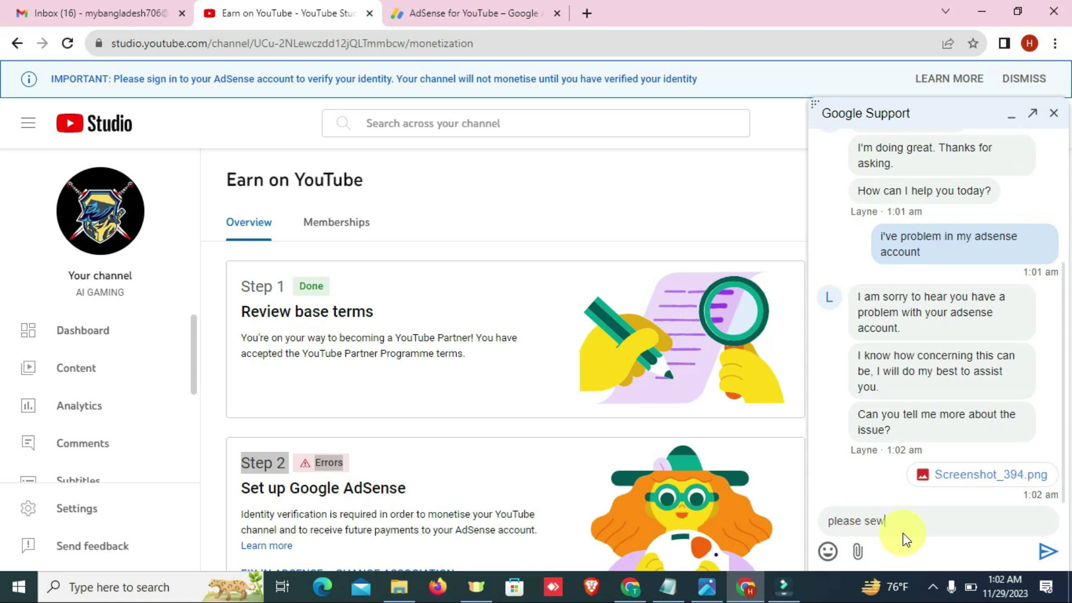
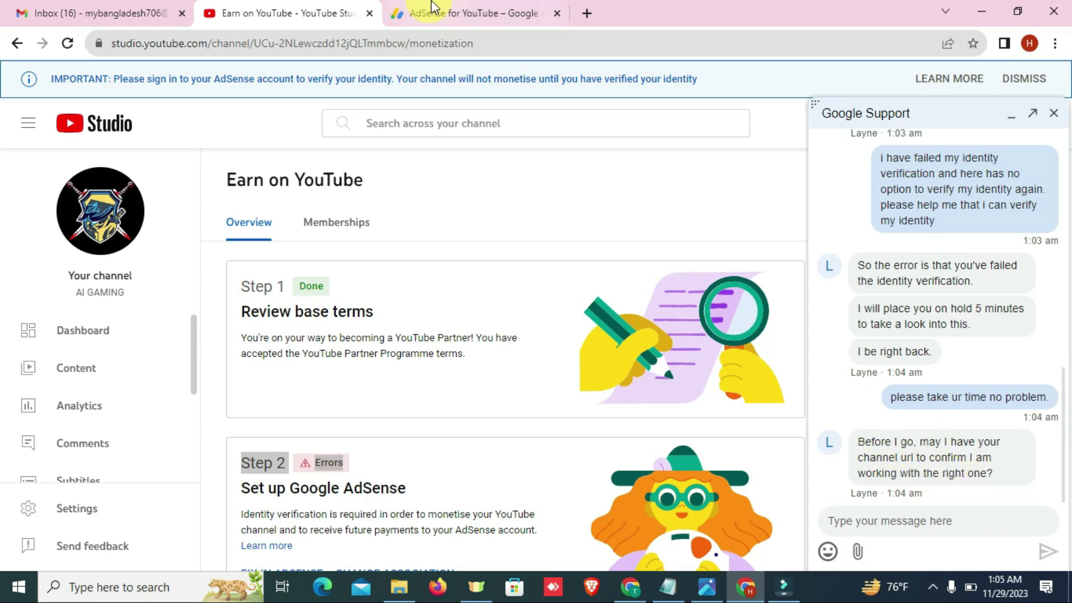
Minimise the support chat and open the AI GAMING channel's public page.
left_click(591, 13)
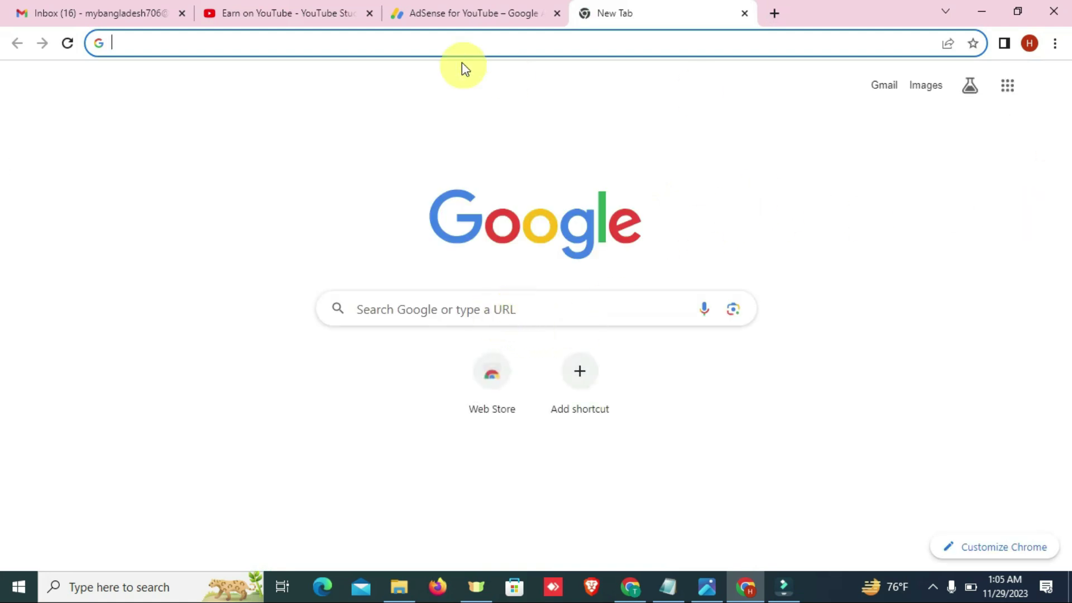
left_click(282, 12)
left_click(784, 122)
left_click(1012, 119)
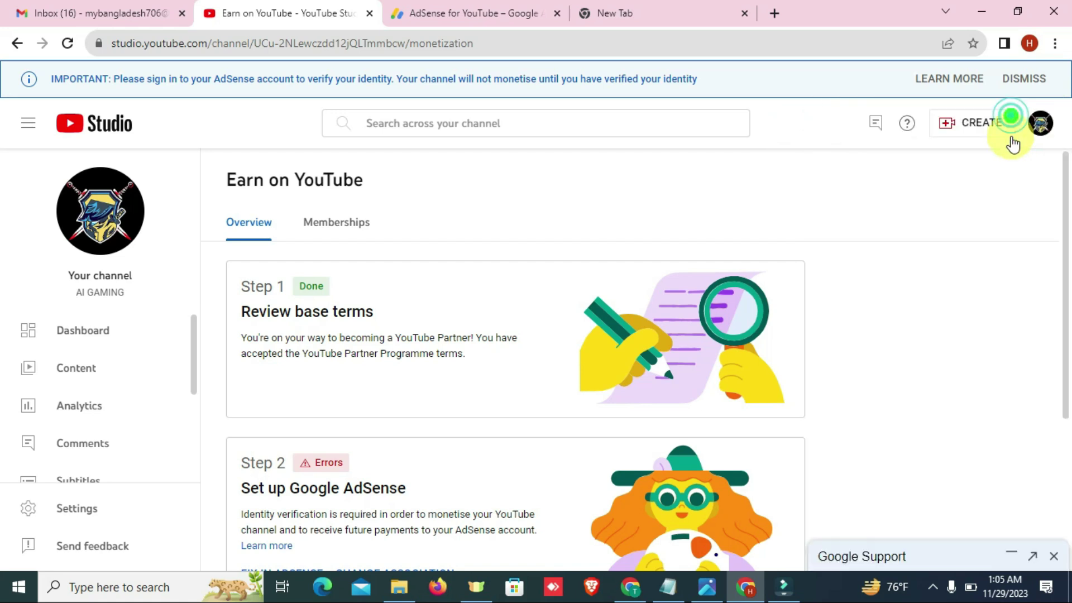
left_click(891, 221)
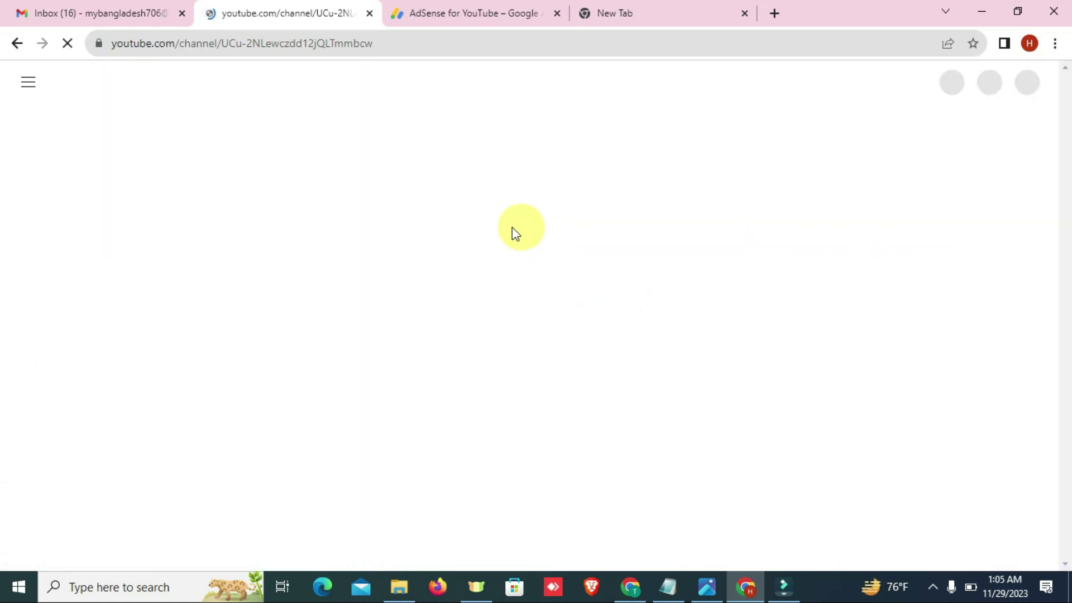
Copy the channel's web address from the address bar.
left_click(310, 49)
key("ctrl+c")
right_click(310, 49)
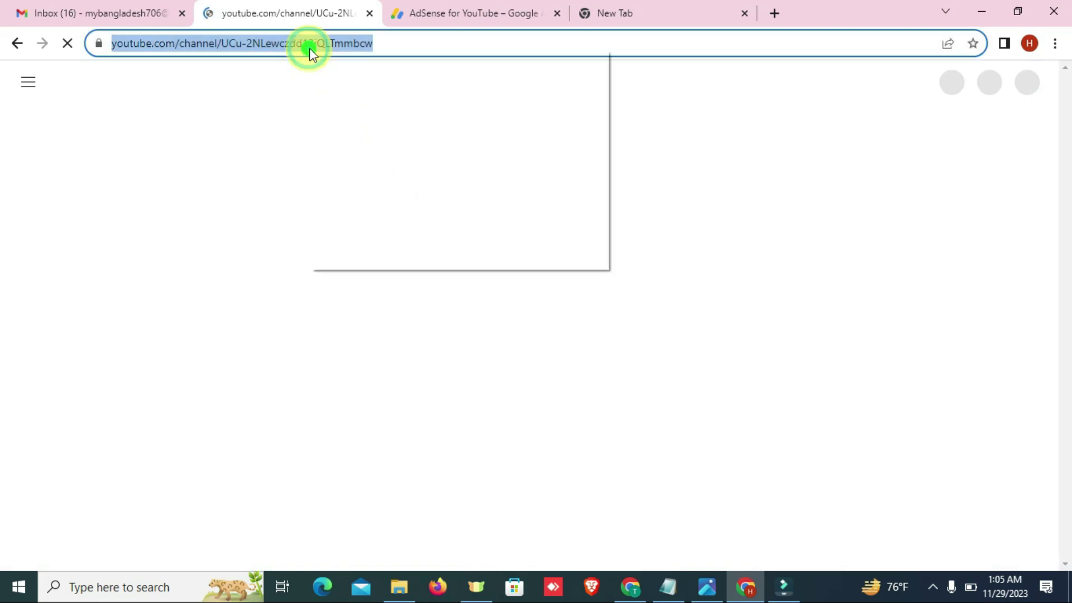
left_click(377, 144)
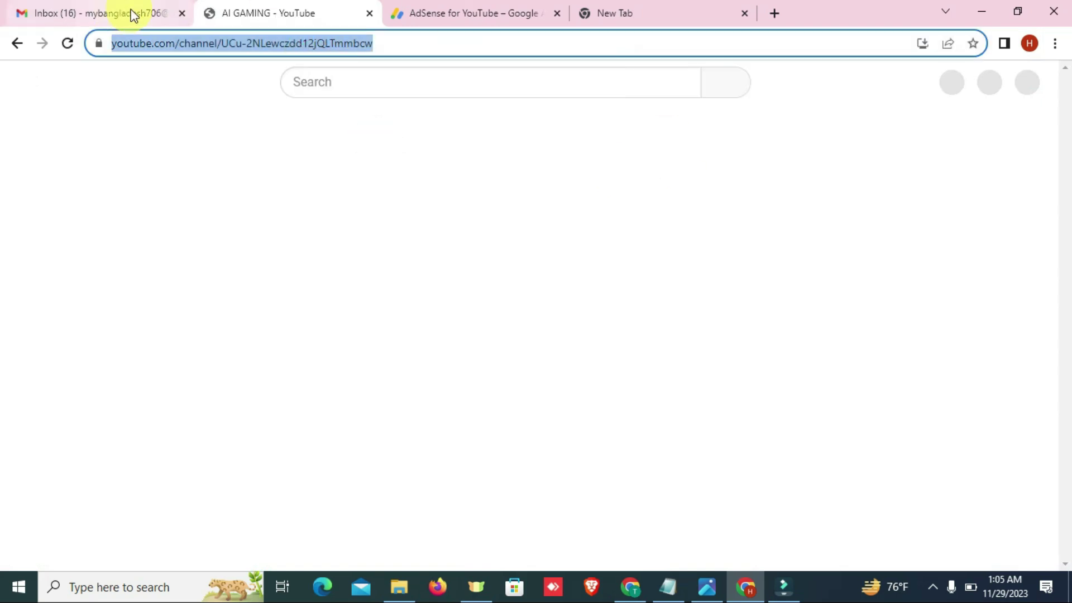
Return to YouTube Studio through the account menu.
left_click(1035, 91)
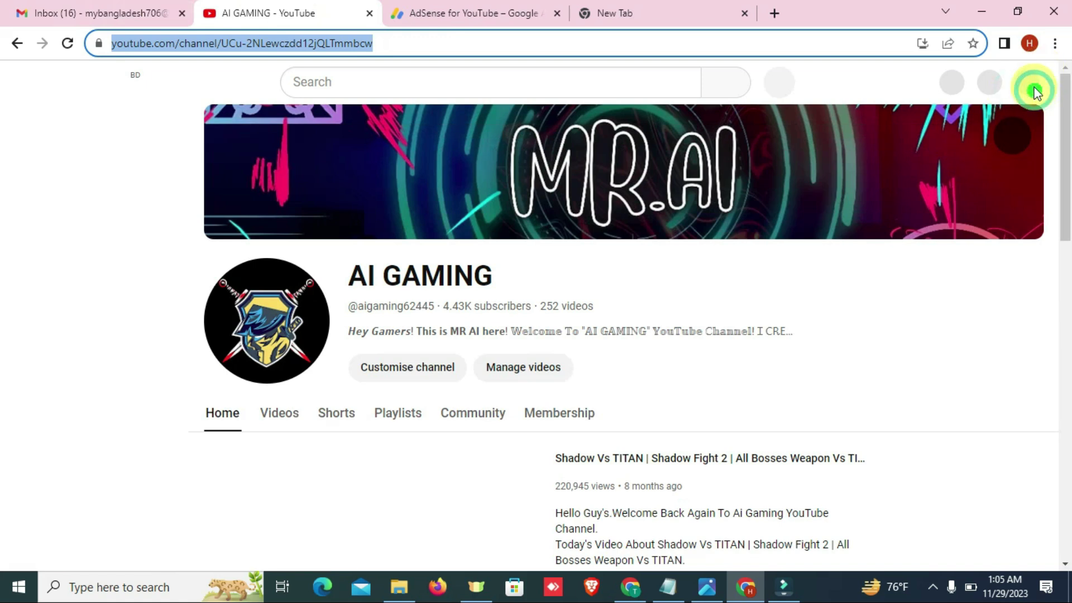
left_click(1029, 91)
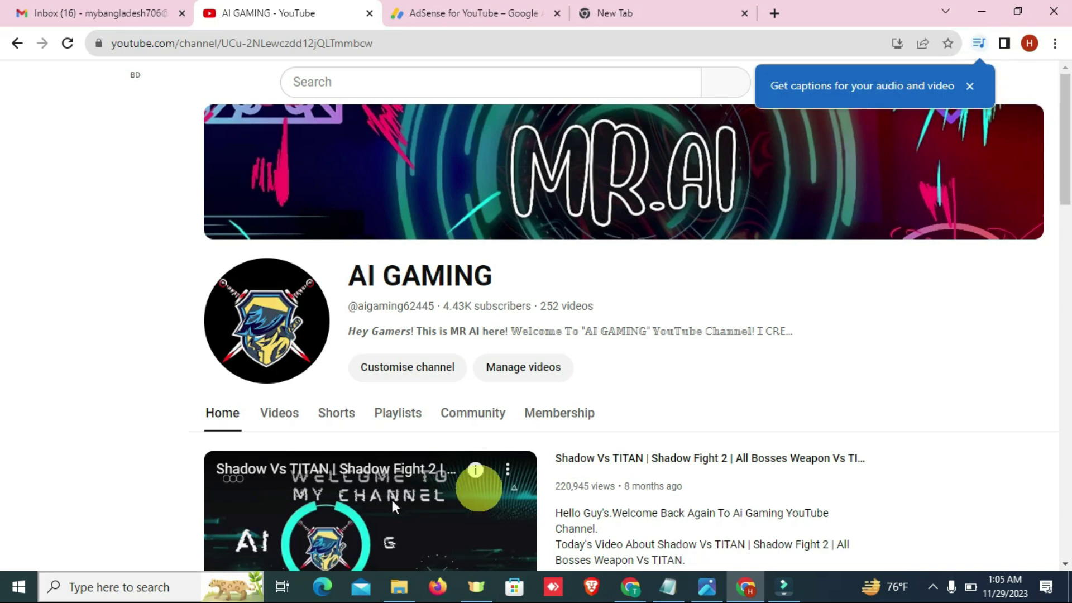
scroll(1068, 279, "down", 1)
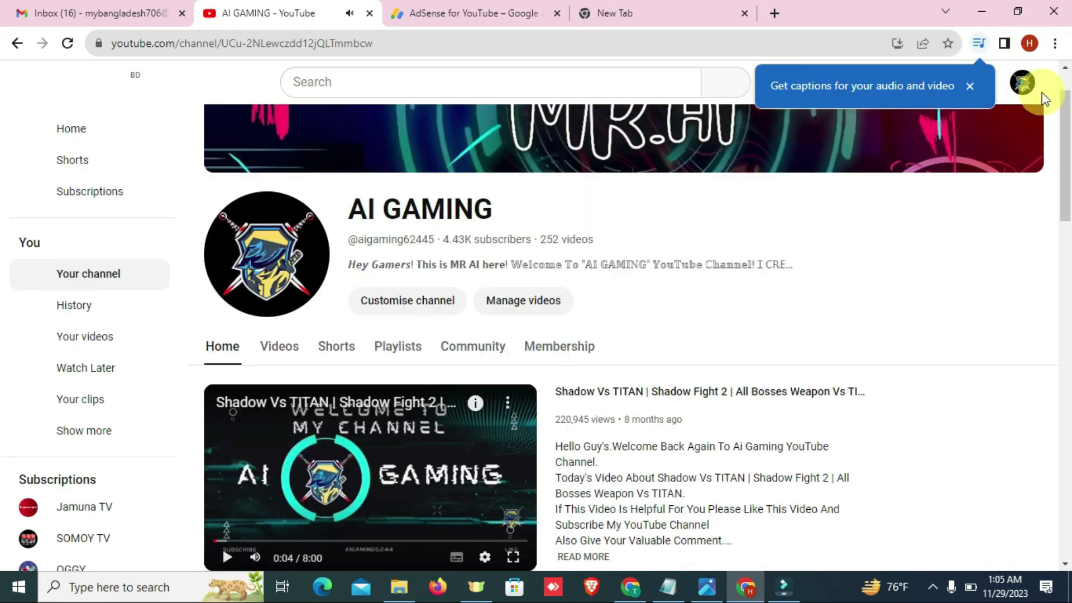
left_click(1030, 84)
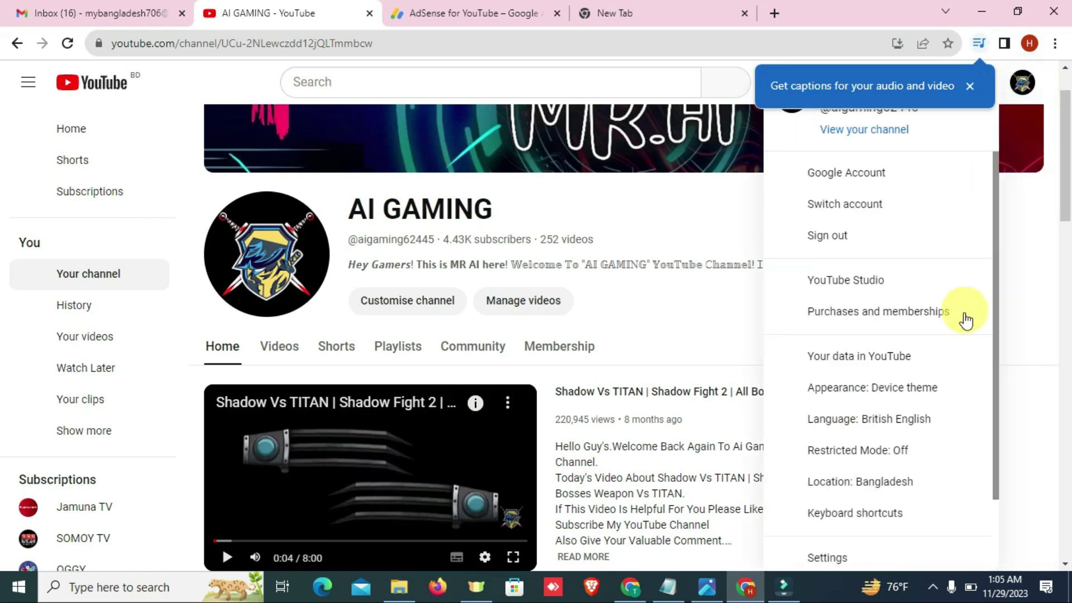
left_click(864, 282)
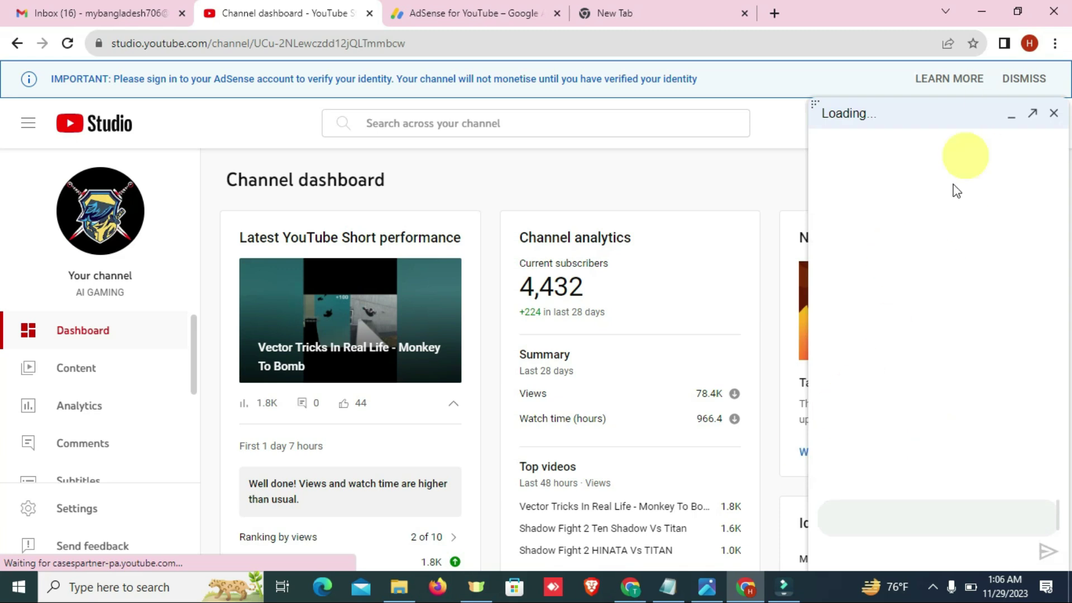
Paste the channel URL as plain text into the support chat and send it.
right_click(875, 523)
left_click(892, 415)
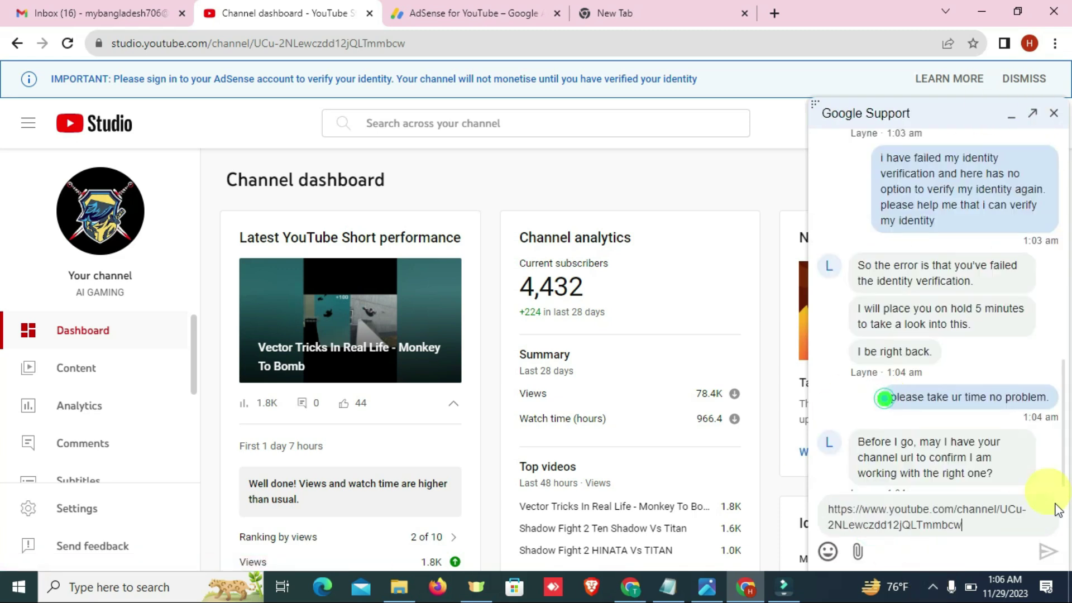
left_click(1047, 552)
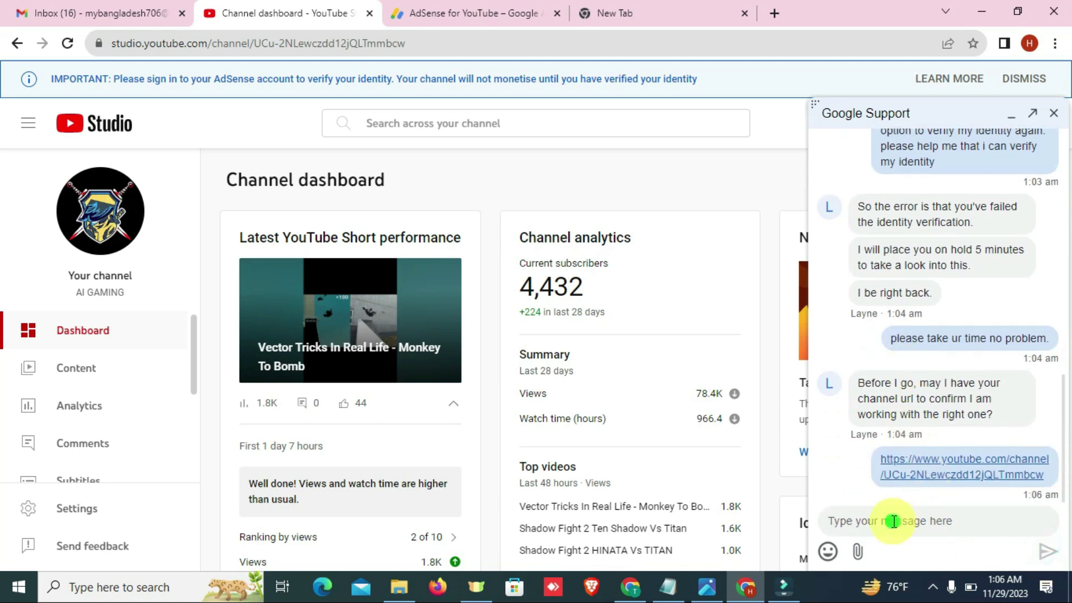
Send the follow-up note 'This is my channel link' to support.
left_click(896, 516)
type("This is my channel link")
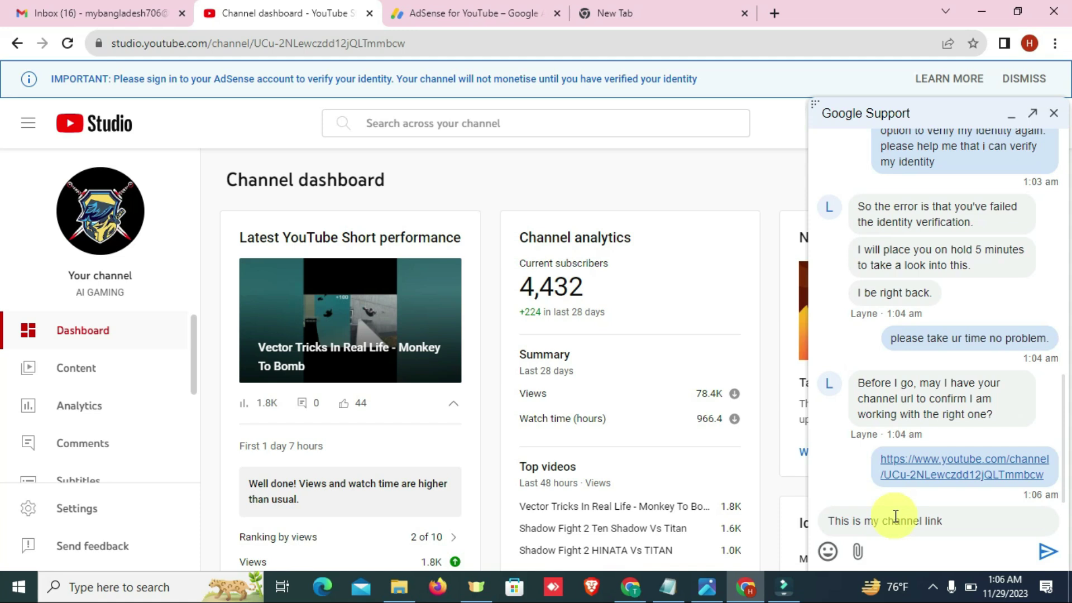
key("Return")
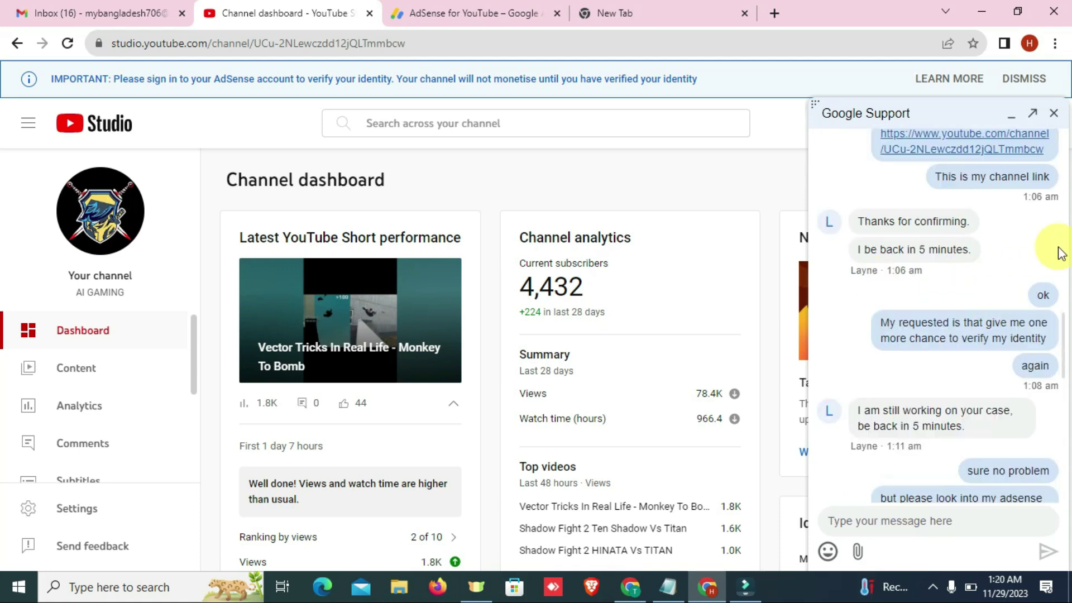
Scroll through the support chat to read the agent's replies.
scroll(1053, 210, "up", 5)
scroll(925, 326, "down", 3)
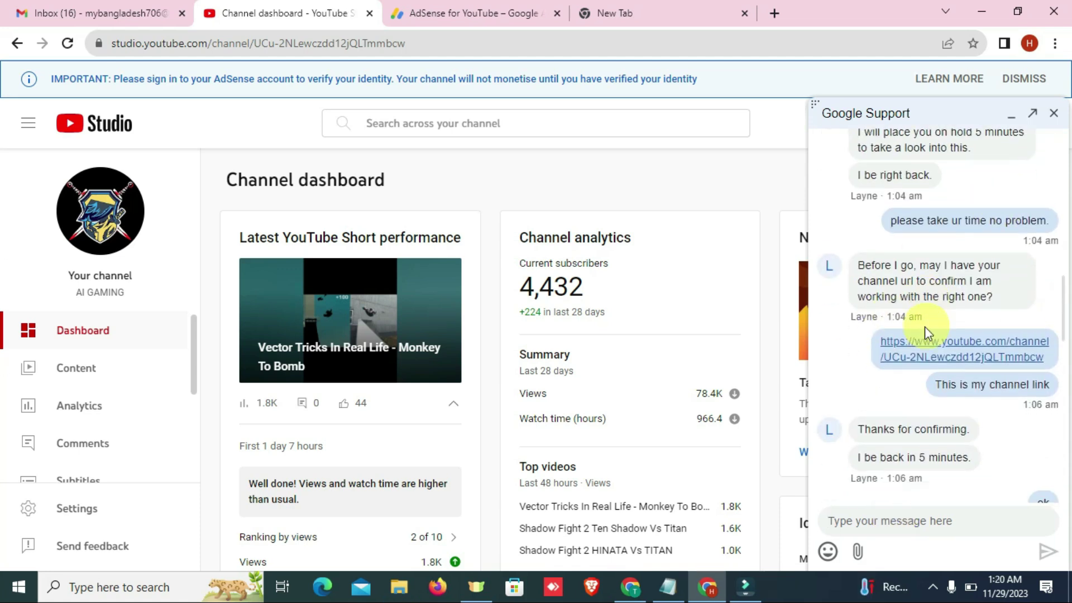
scroll(986, 289, "down", 4)
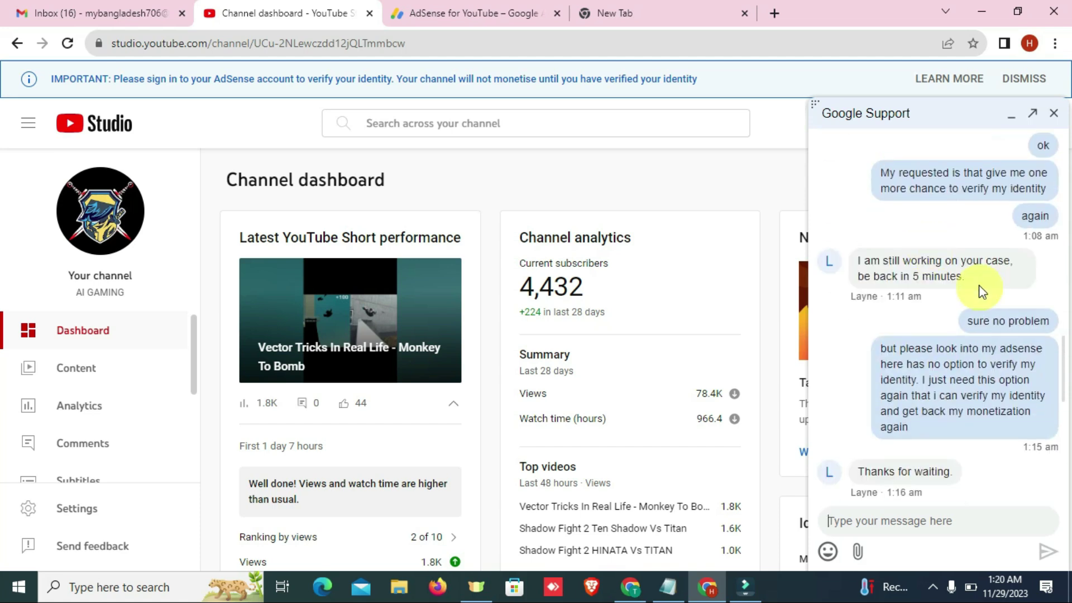
scroll(916, 262, "up", 3)
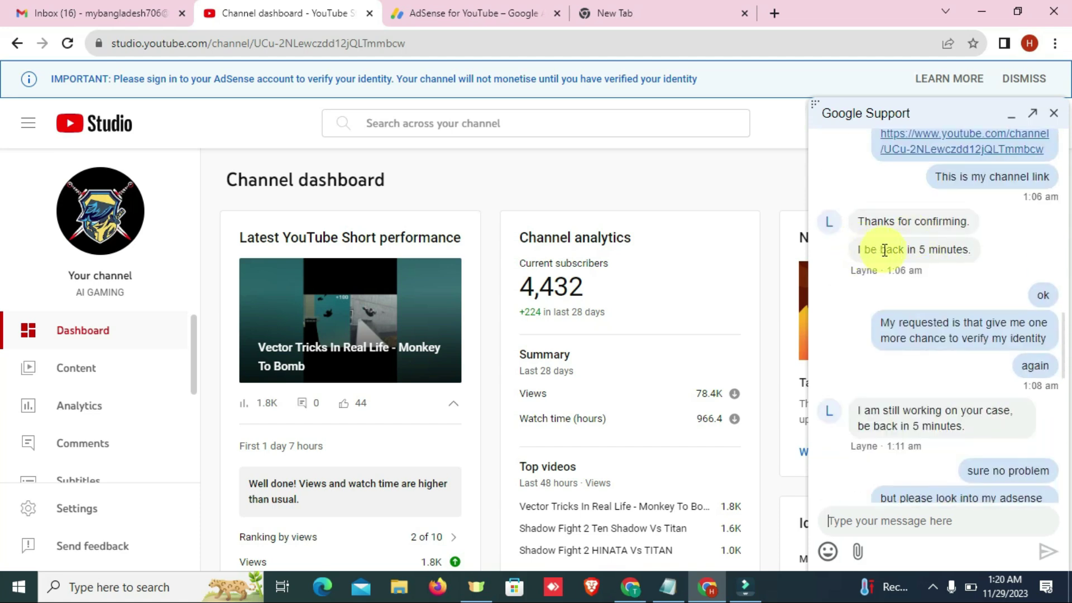
scroll(1030, 283, "down", 2)
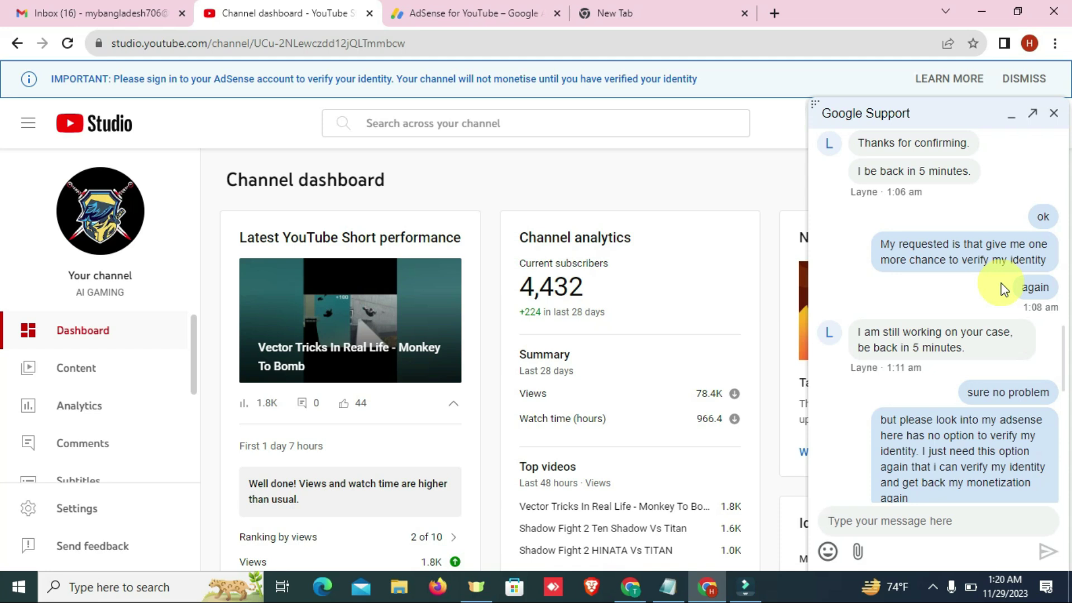
scroll(910, 311, "down", 3)
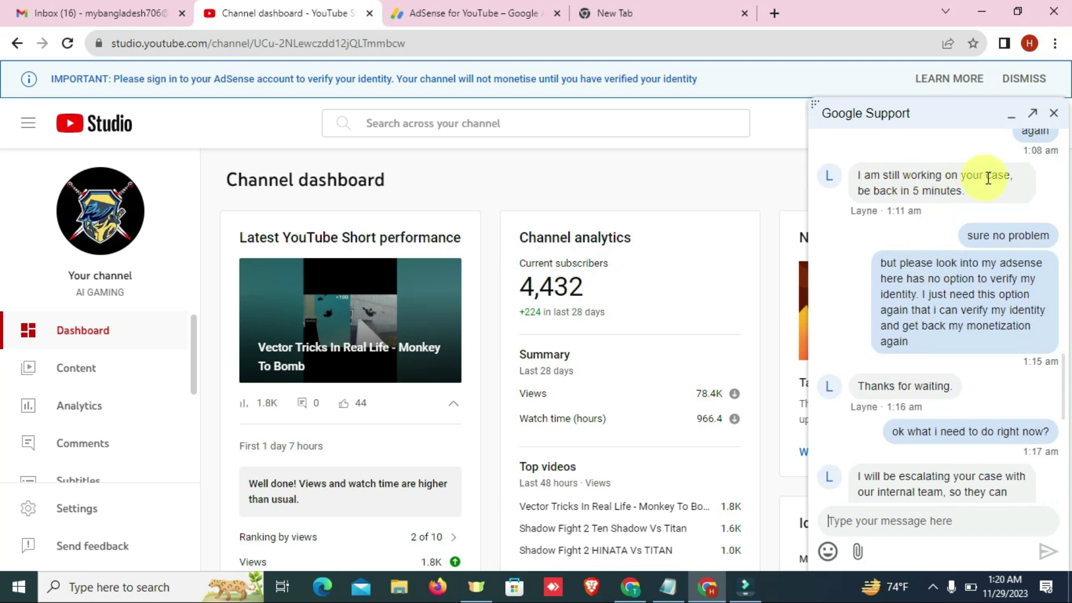
scroll(978, 236, "up", 1)
scroll(957, 249, "up", 2)
scroll(954, 267, "down", 3)
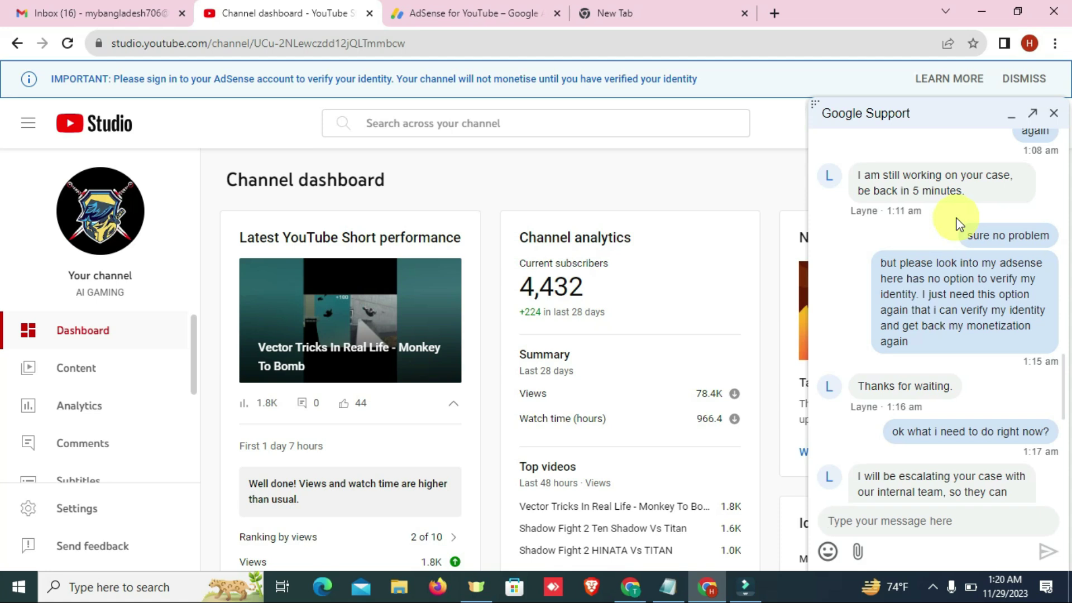
scroll(909, 249, "down", 3)
scroll(985, 257, "up", 3)
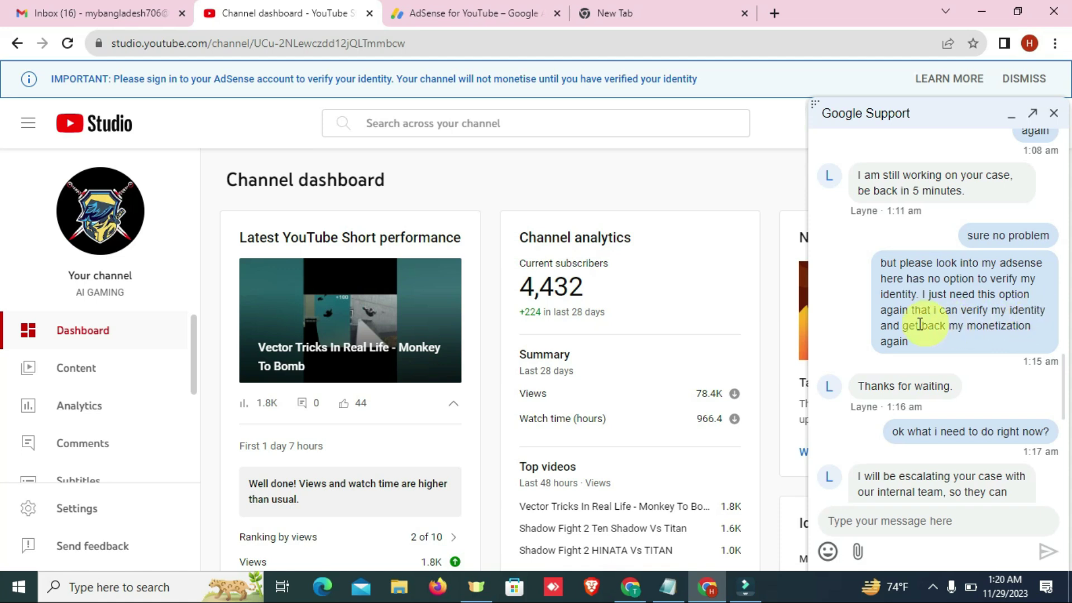
scroll(940, 346, "down", 2)
scroll(950, 337, "up", 2)
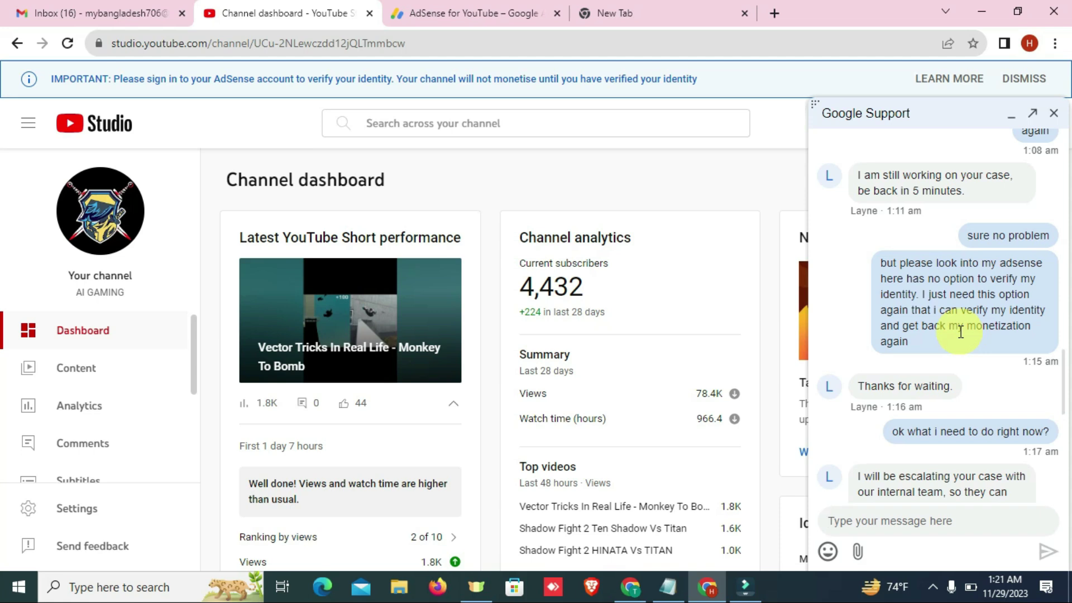
scroll(937, 272, "down", 1)
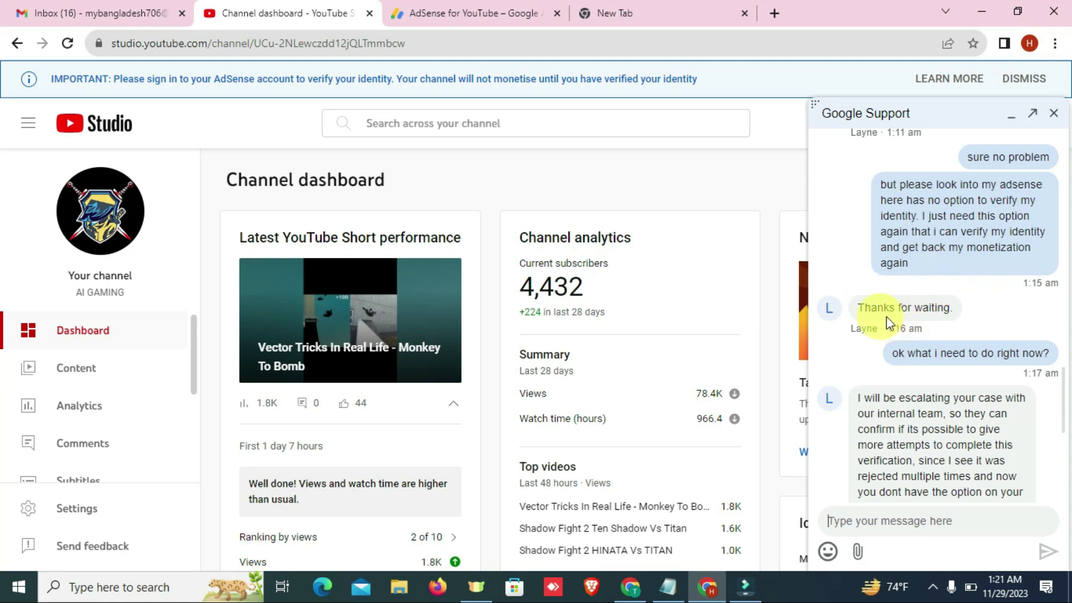
scroll(944, 305, "down", 2)
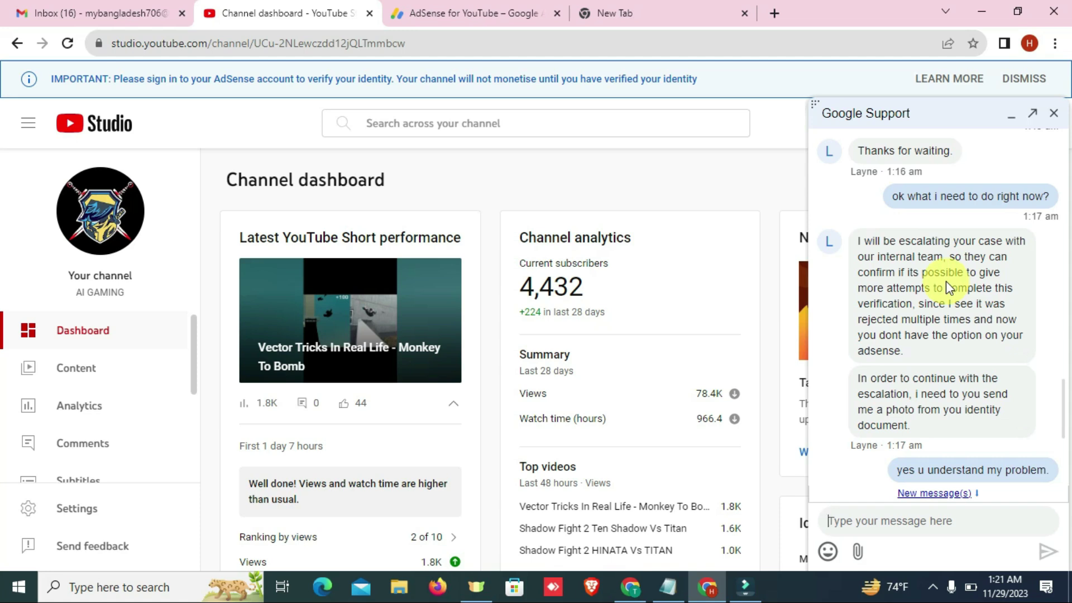
scroll(940, 296, "down", 2)
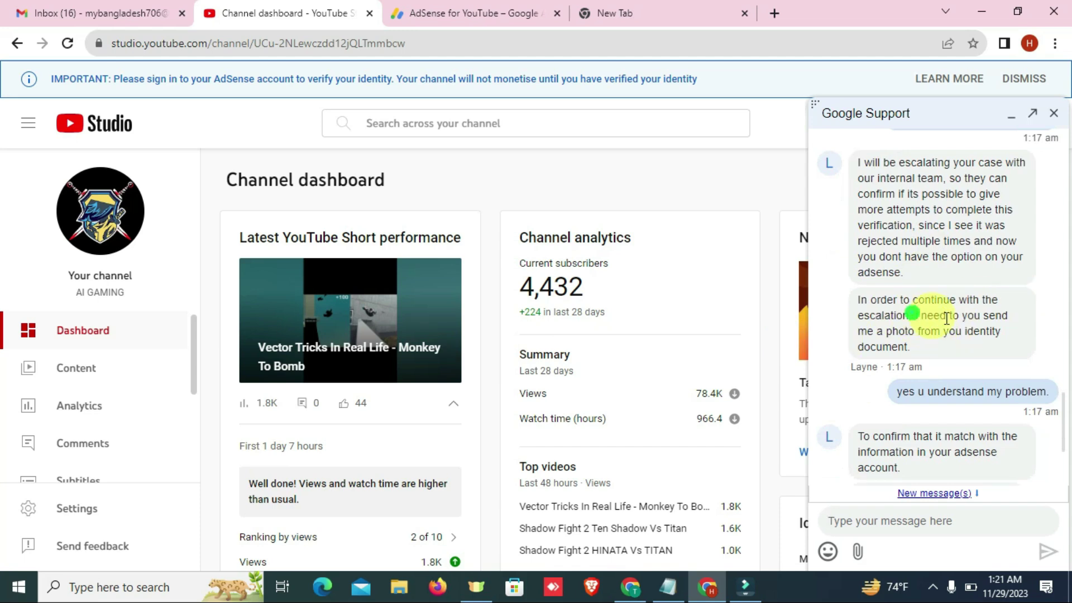
Highlight the agent's request for an ID photo, then start attaching a file.
left_click_drag(914, 315, 989, 311)
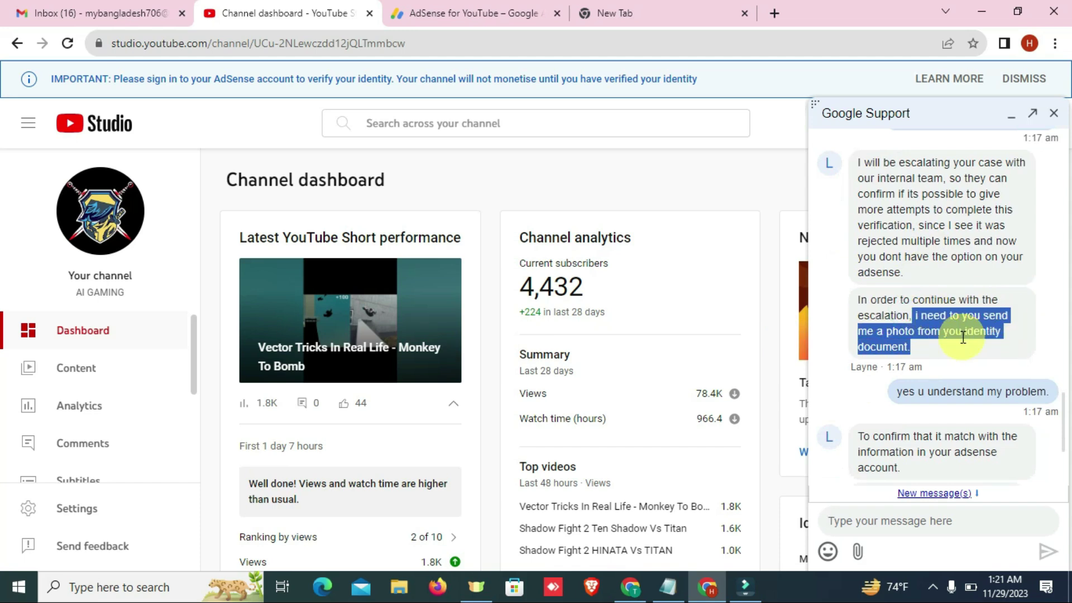
scroll(955, 343, "down", 3)
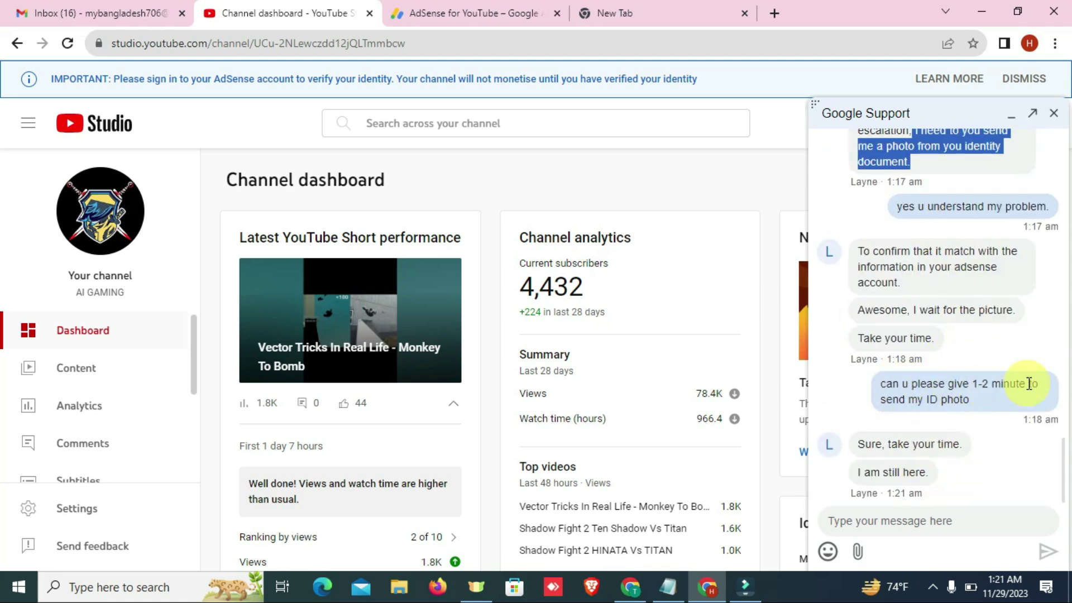
left_click(889, 514)
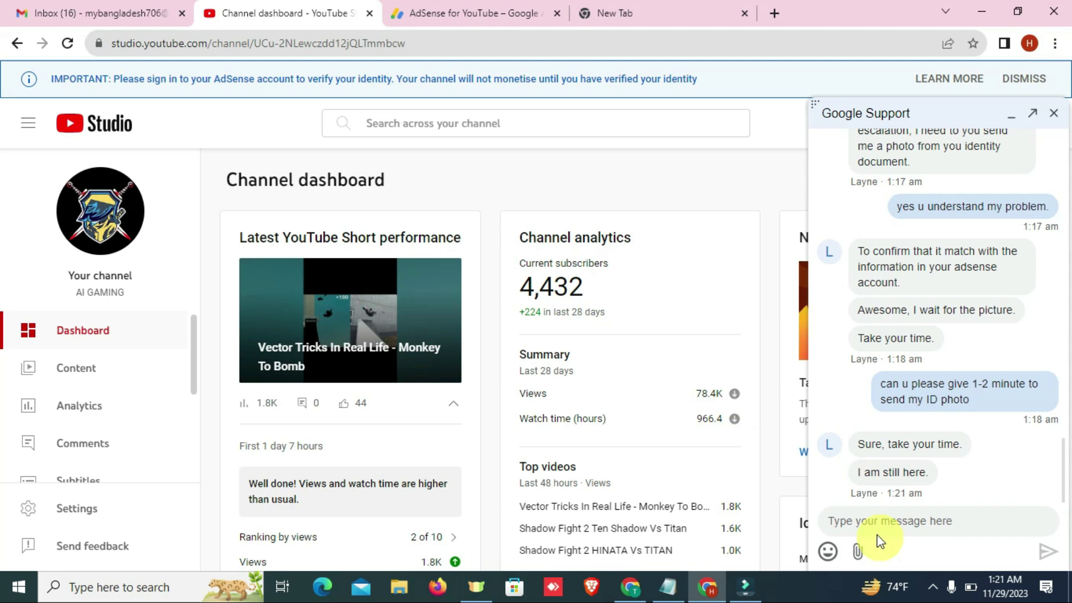
left_click(854, 552)
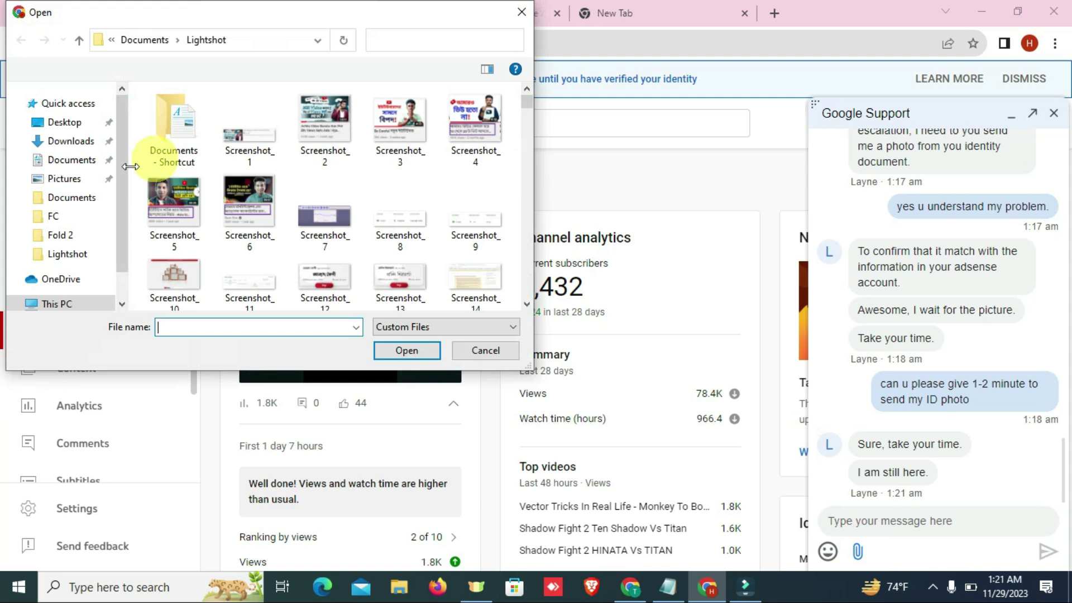
Send IMG20231124121938.jpg from Downloads with the caption 'This is my front part of ID'.
left_click(75, 170)
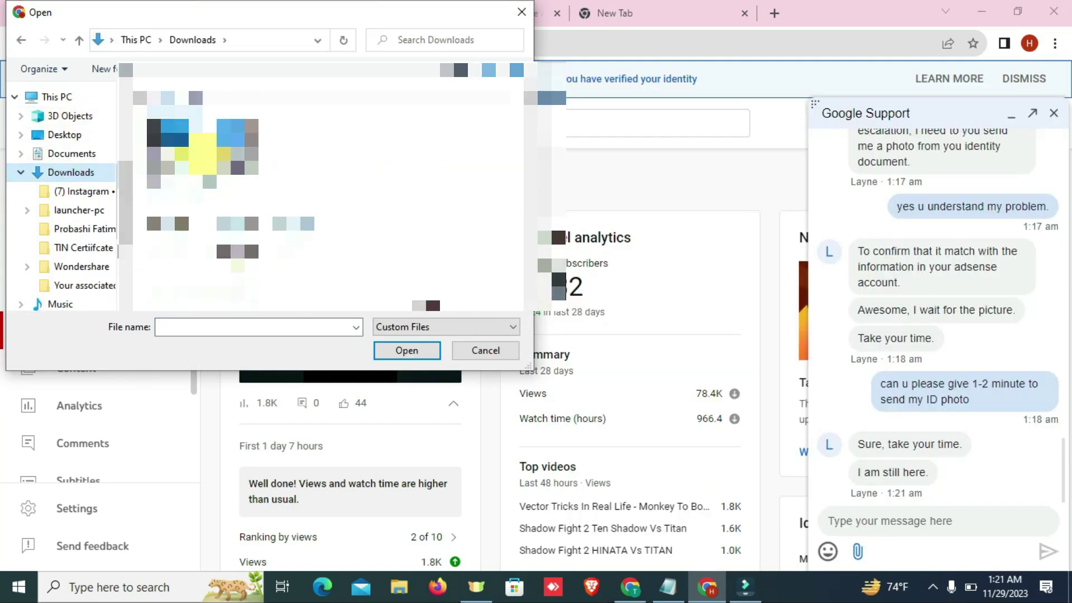
left_click(230, 143)
double_click(231, 142)
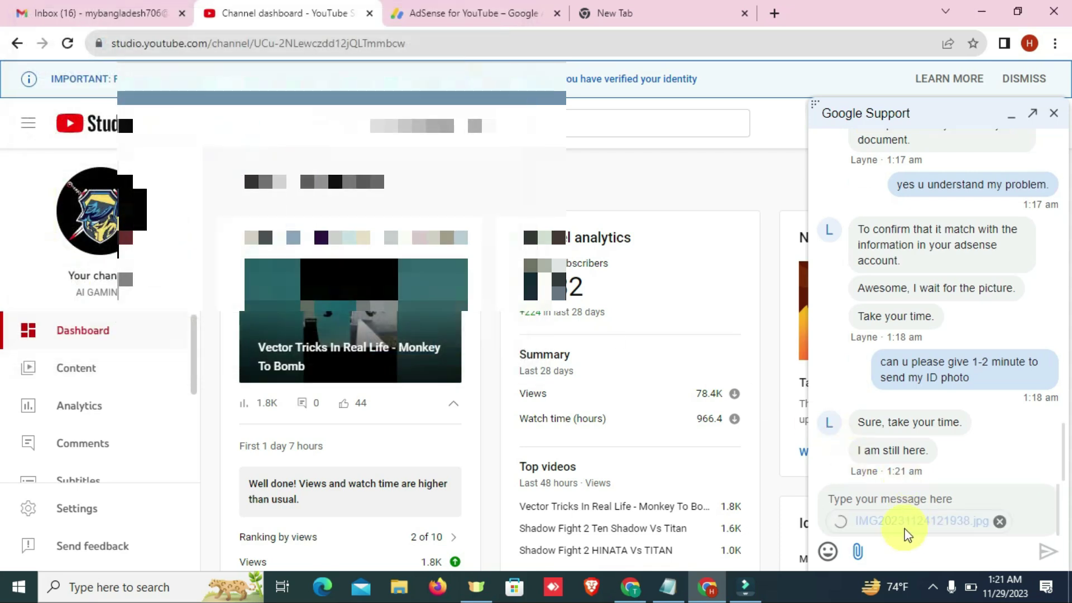
left_click(882, 497)
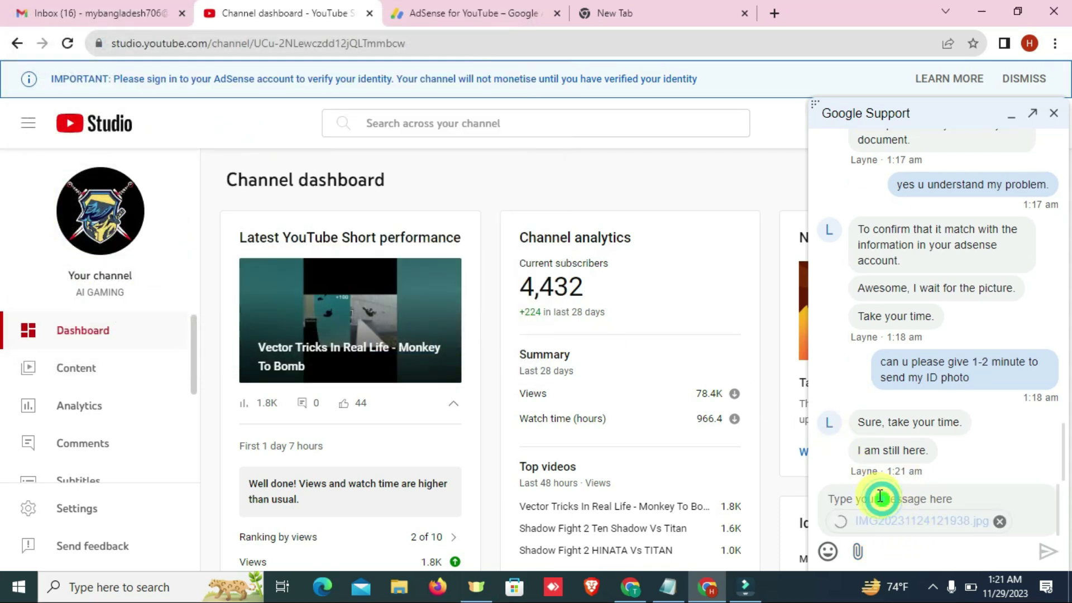
type("Th")
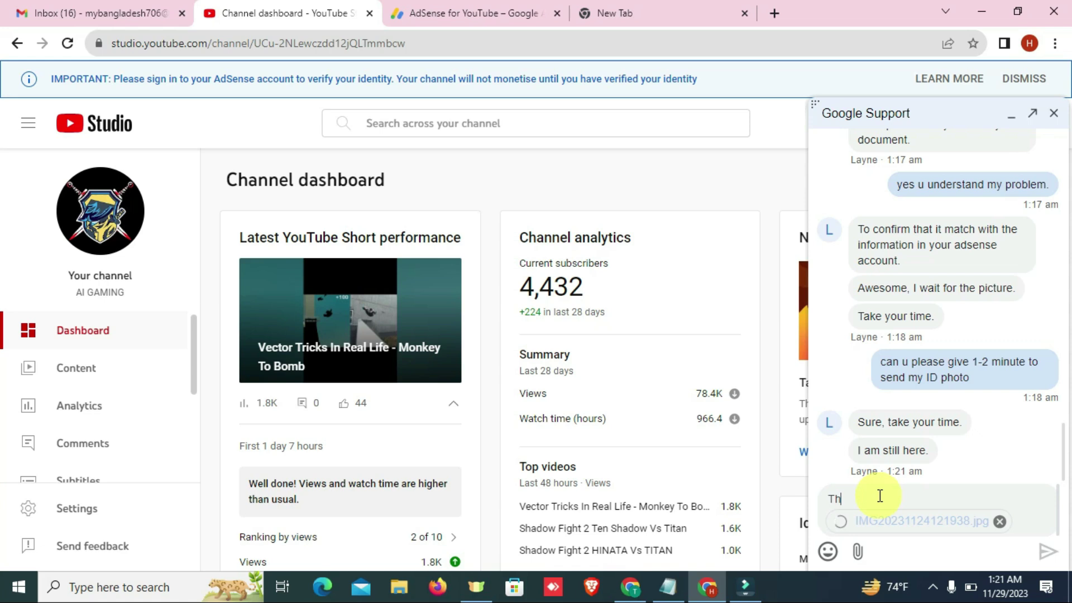
type("my front part of ID")
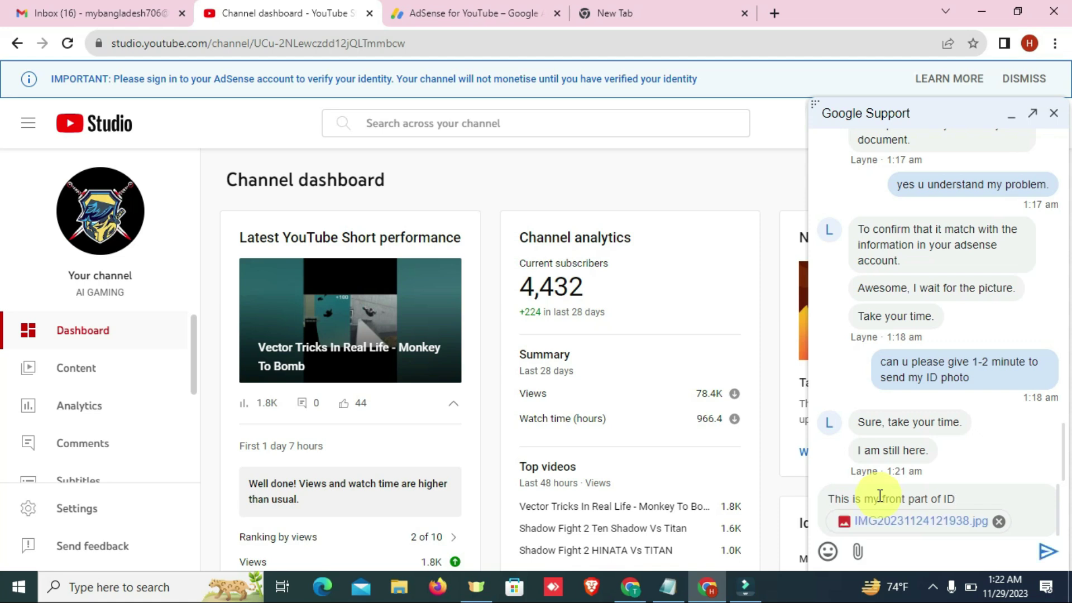
left_click(1058, 550)
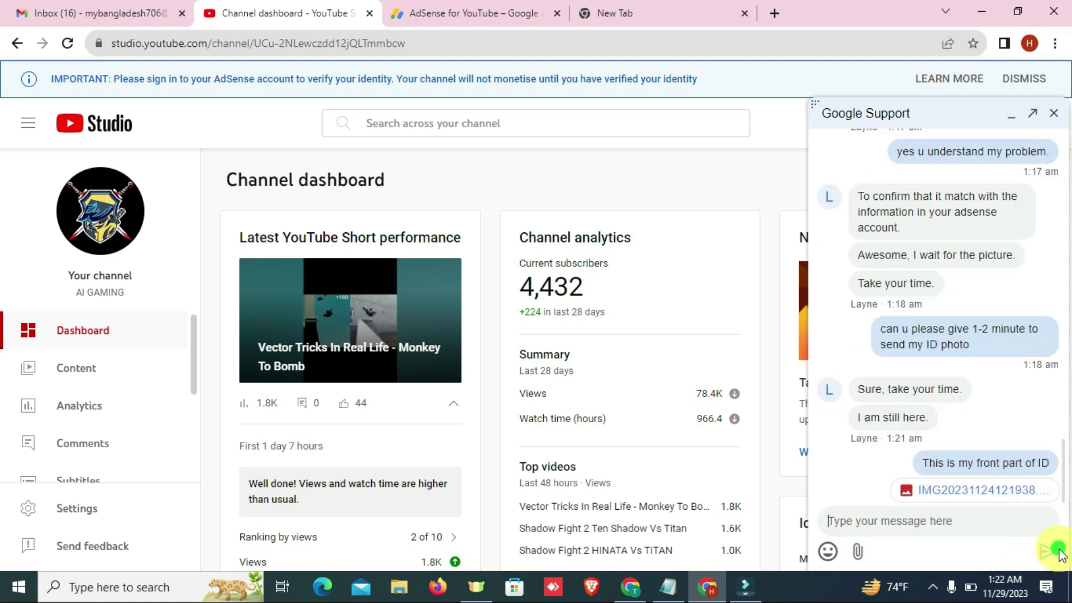
left_click(906, 520)
Attach the back ID photo IMG20231124121953.jpg and caption it 'This is my back part of ID'.
left_click(859, 552)
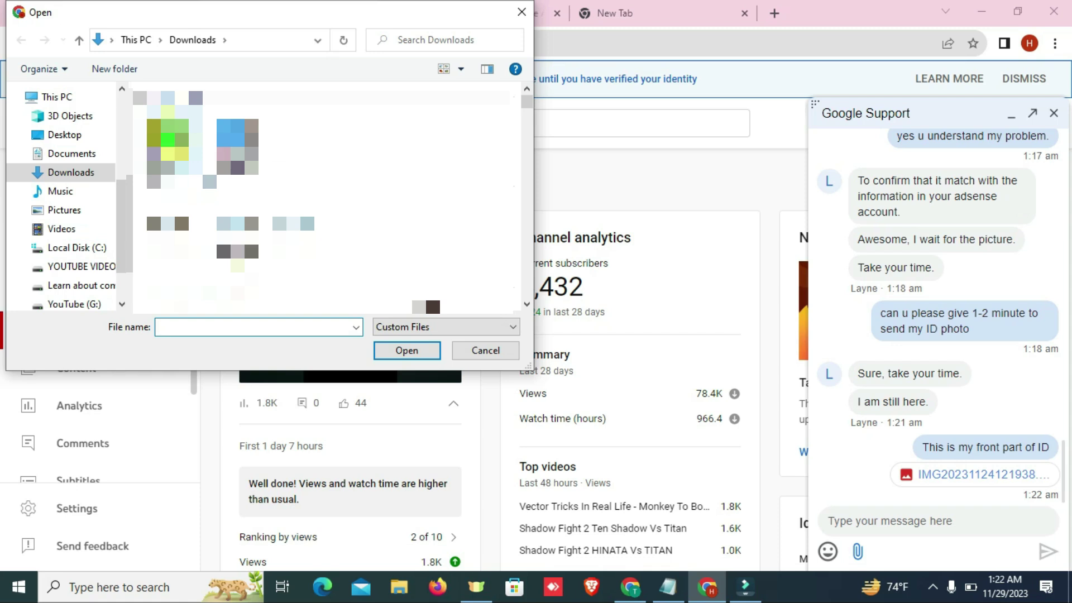
double_click(168, 140)
left_click(859, 499)
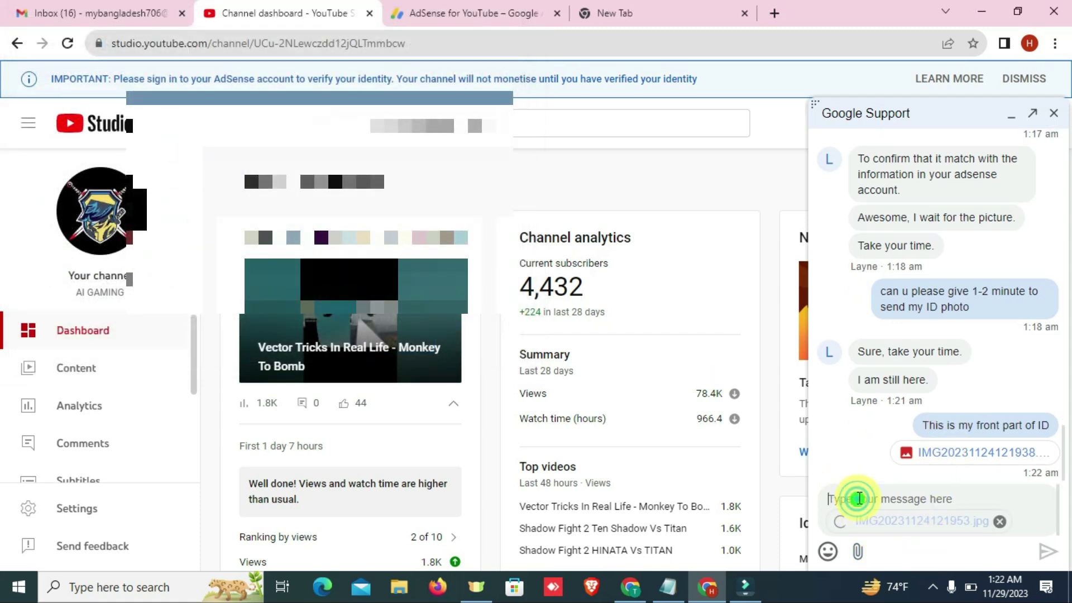
type("This ")
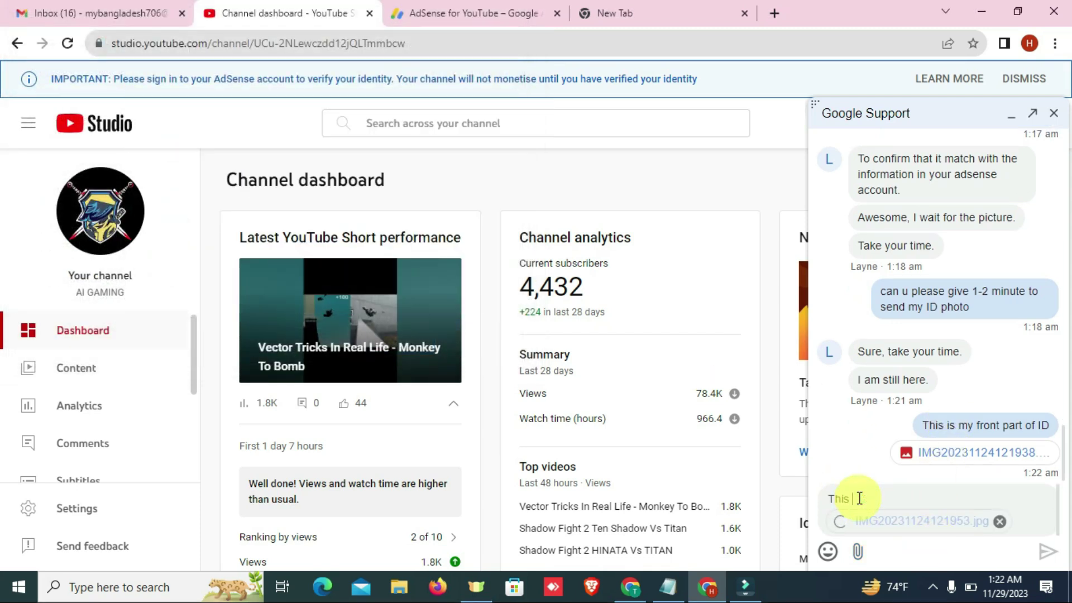
type("is my back part of ID")
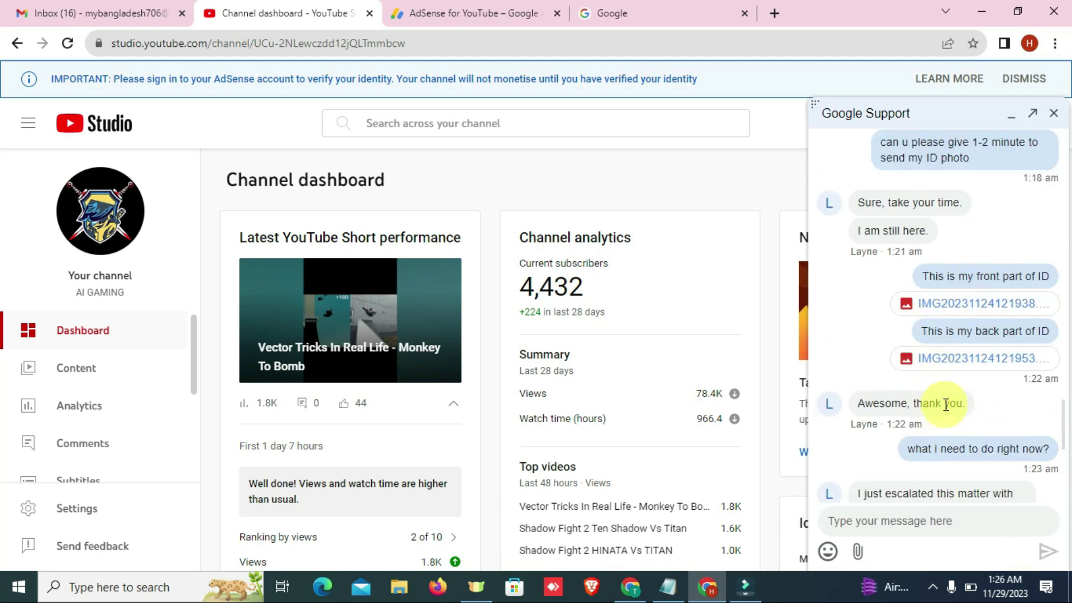
scroll(945, 405, "down", 3)
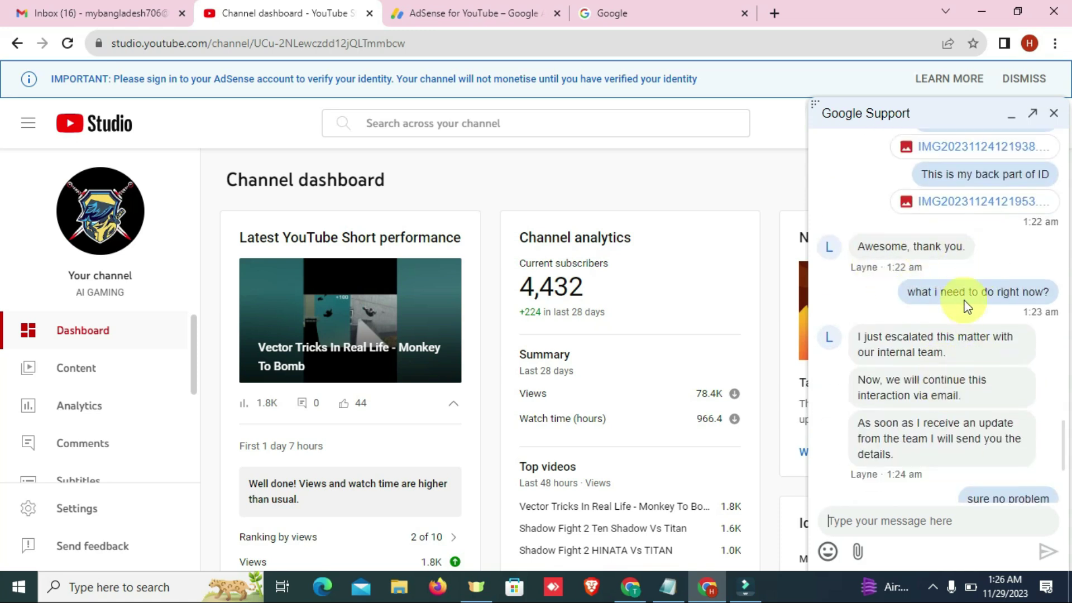
Read the agent's 24-hour follow-up promise and type the reply 'no'.
scroll(968, 296, "down", 2)
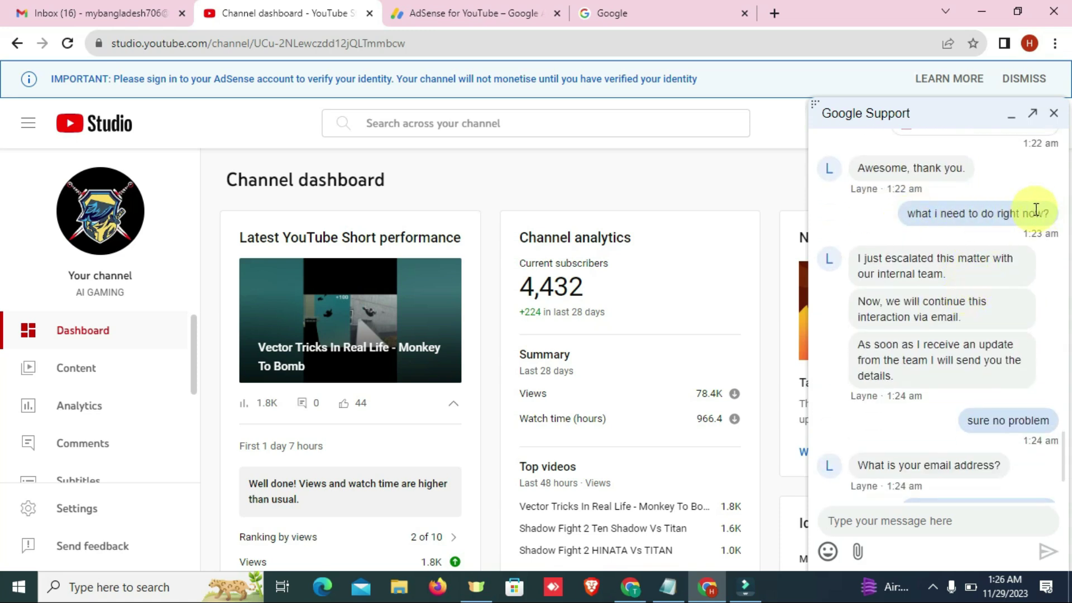
scroll(953, 296, "down", 3)
scroll(957, 294, "up", 3)
scroll(1000, 260, "up", 1)
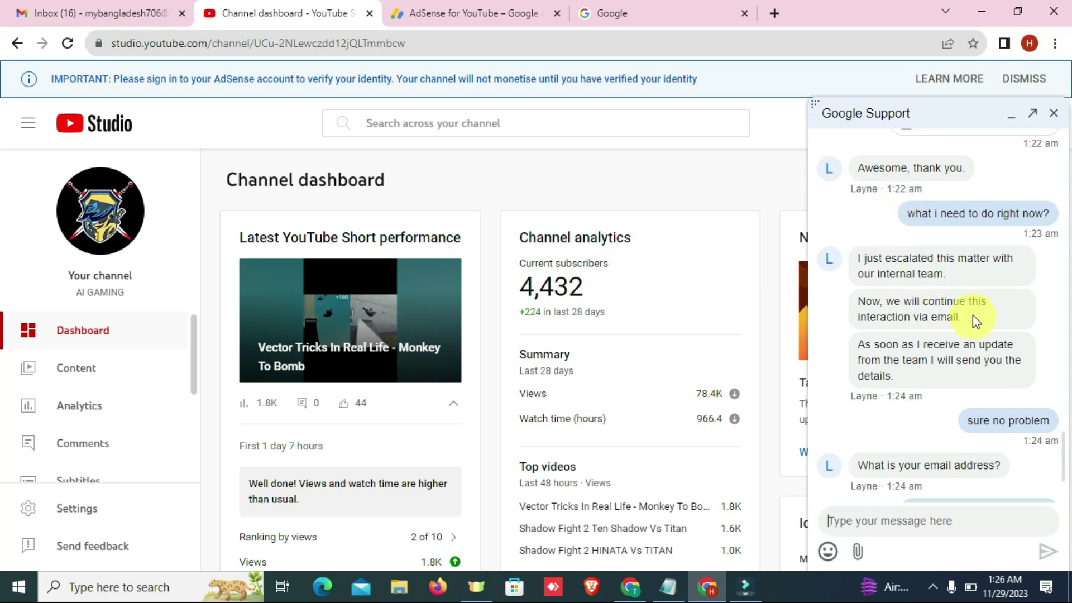
scroll(969, 313, "down", 3)
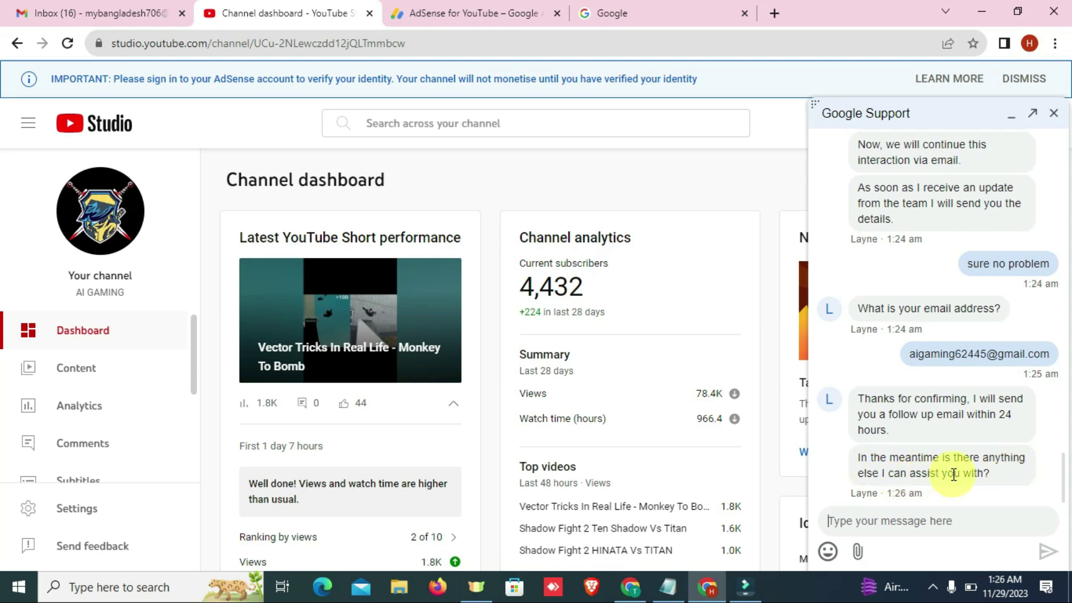
type("no")
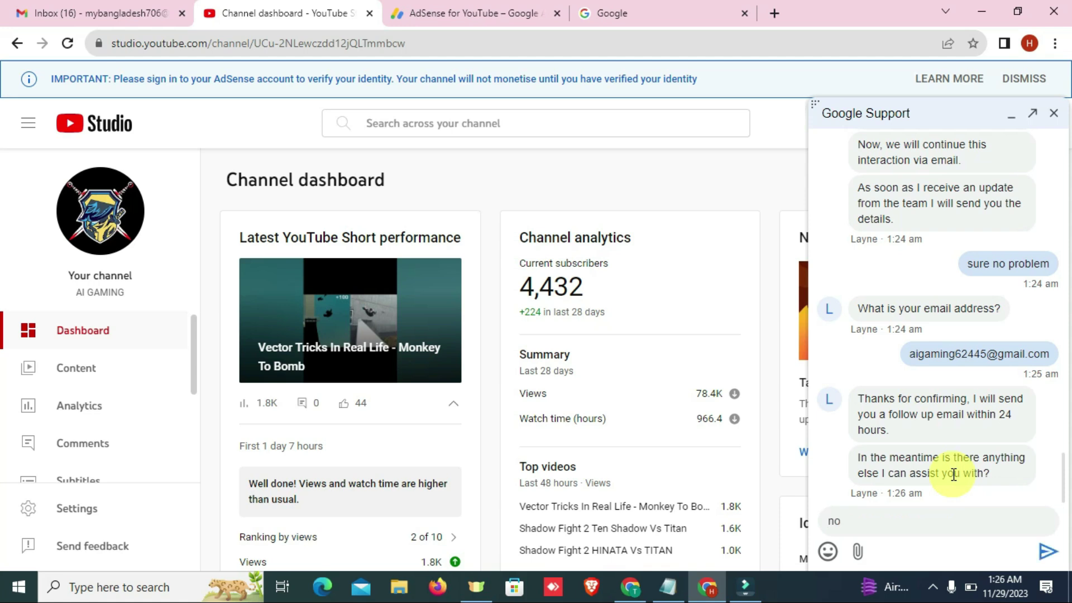
Send 'no', end the support chat session, and switch to AdSense for YouTube.
left_click(1048, 552)
left_click(1053, 113)
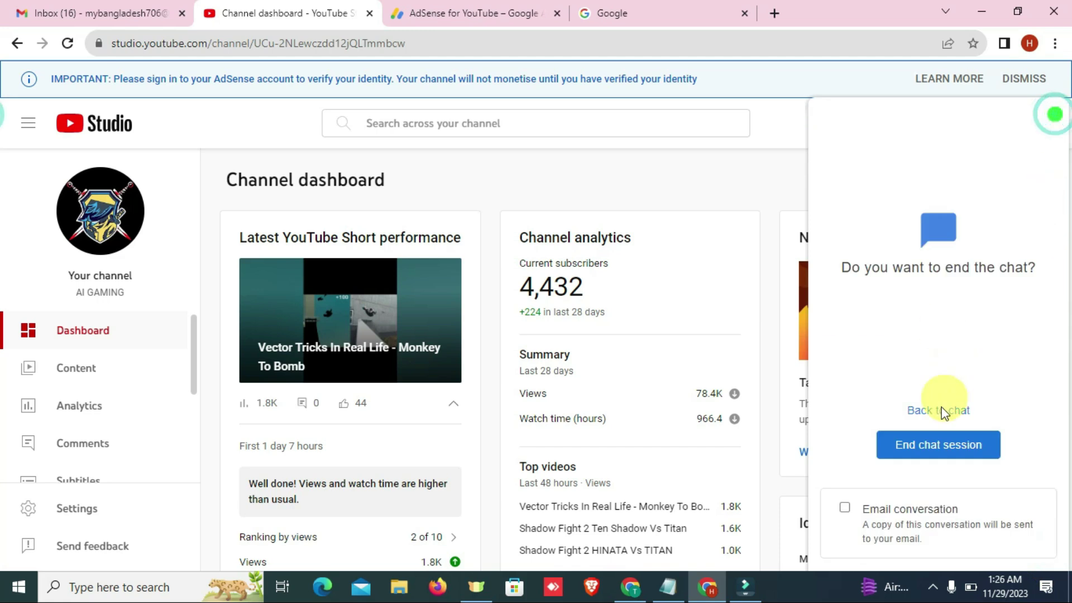
left_click(919, 447)
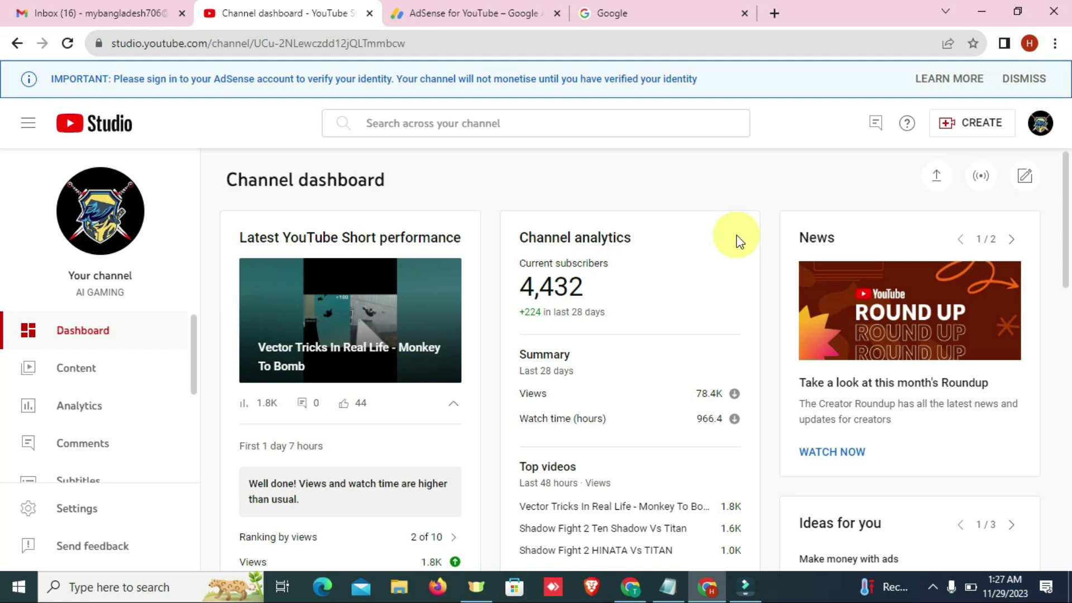
left_click(413, 12)
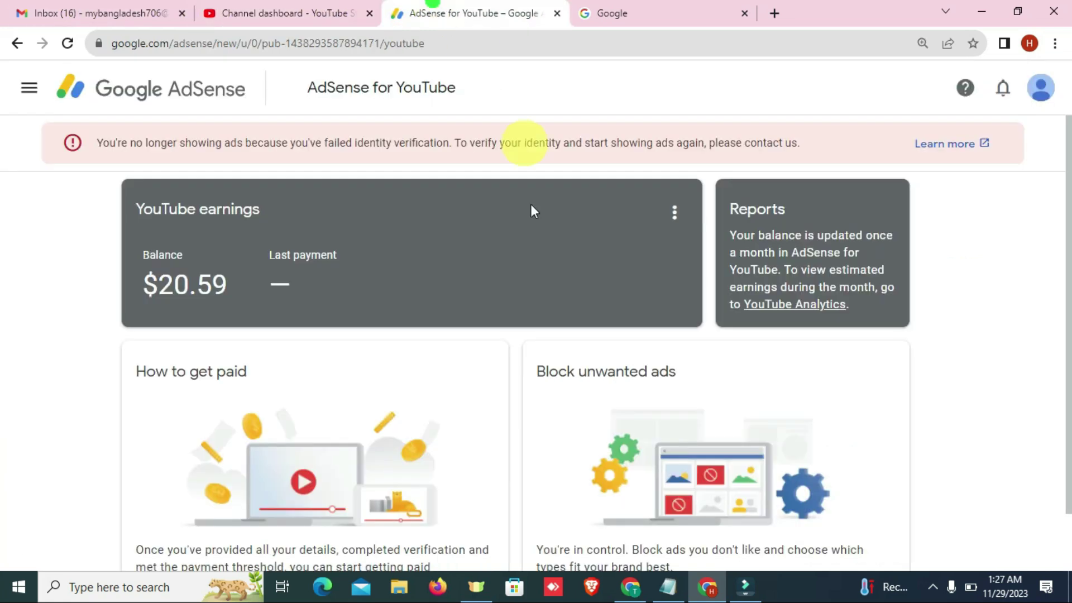
Reload the AdSense for YouTube page from the right-click menu.
right_click(502, 199)
left_click(567, 242)
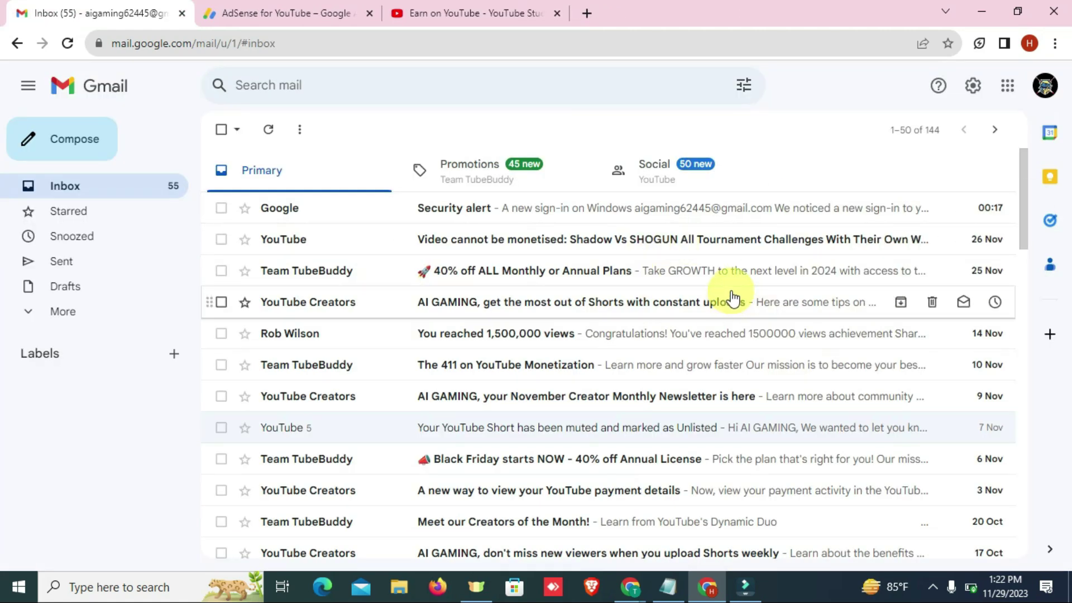
Check the Google account panel in Gmail, then go back to AdSense for YouTube.
scroll(694, 287, "down", 3)
scroll(694, 287, "up", 3)
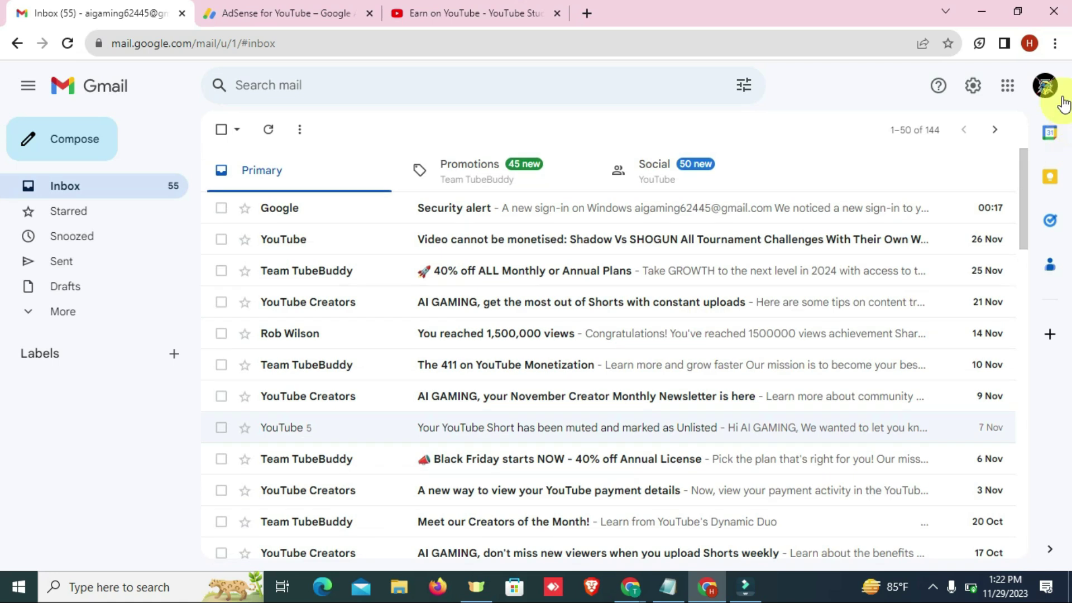
left_click(1044, 87)
left_click(862, 90)
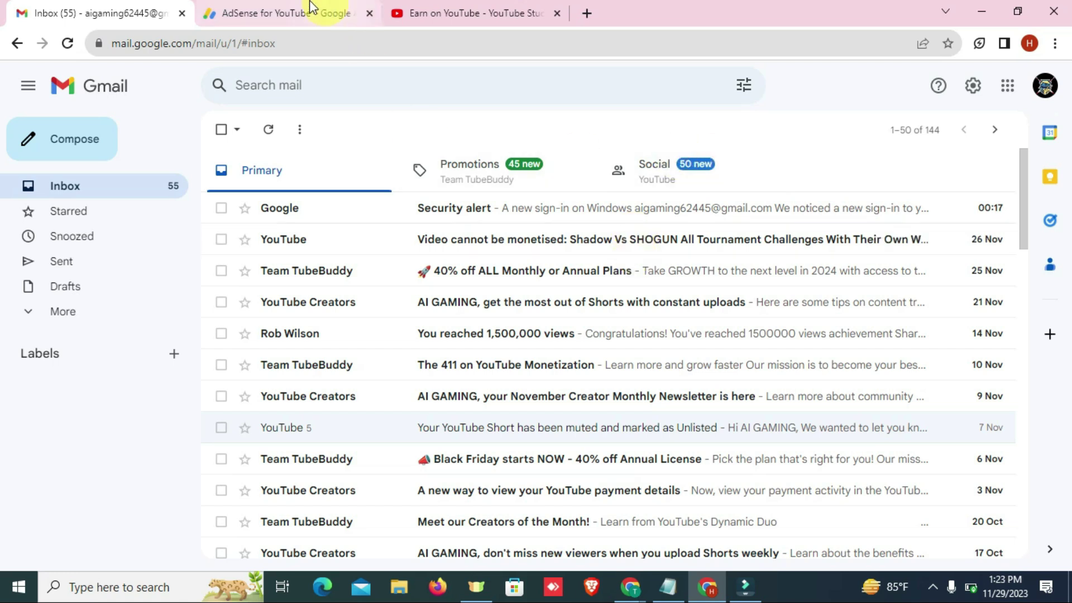
left_click(290, 8)
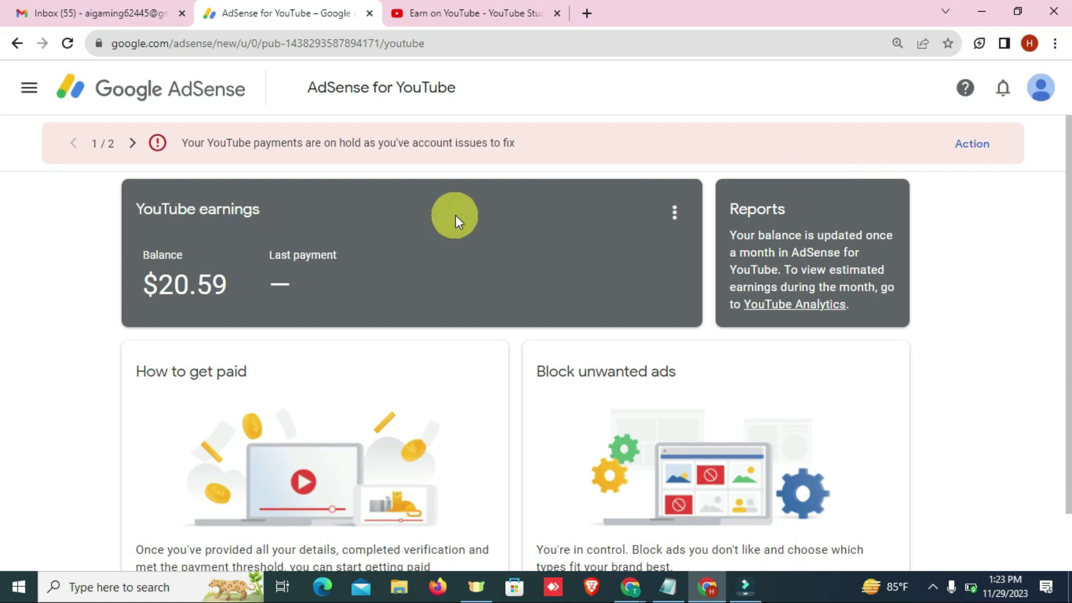
Review the $20.59 balance and payments-on-hold banner, then open the hold's Action details.
left_click_drag(131, 288, 275, 290)
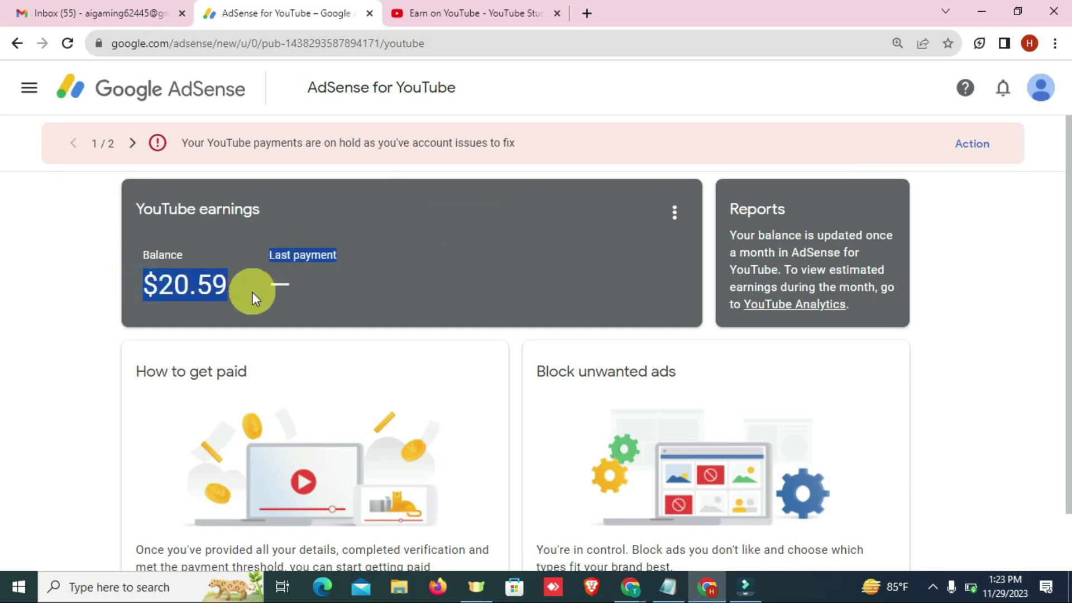
left_click_drag(179, 142, 589, 140)
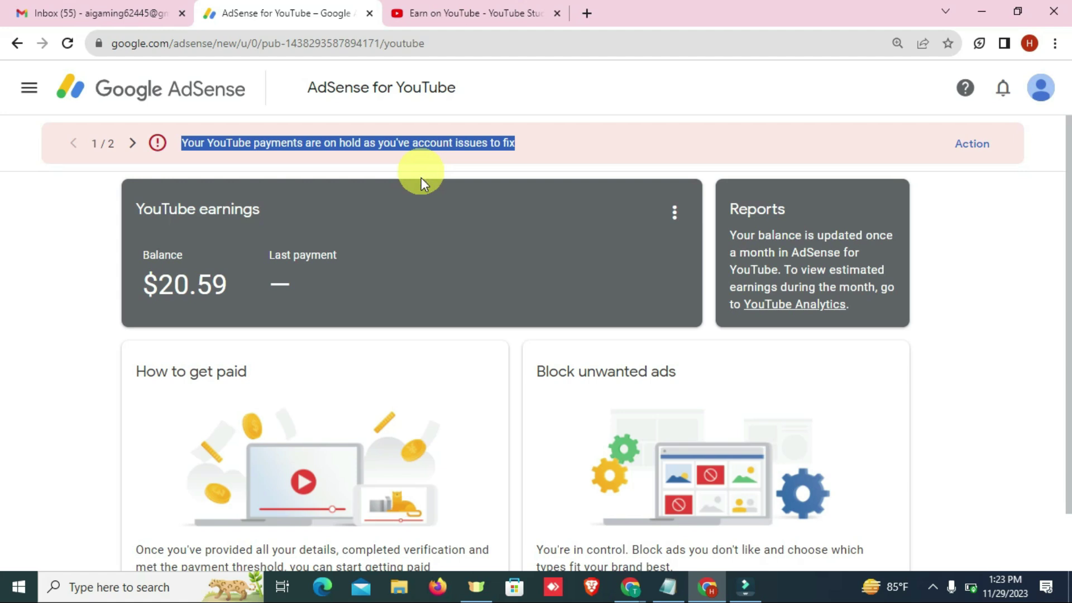
left_click(44, 12)
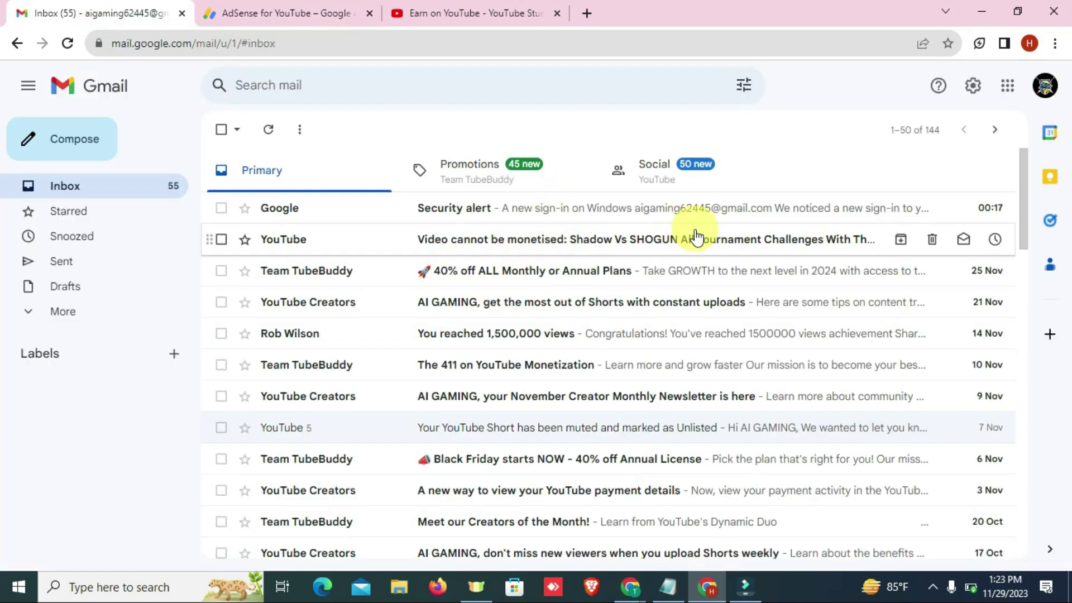
left_click(330, 17)
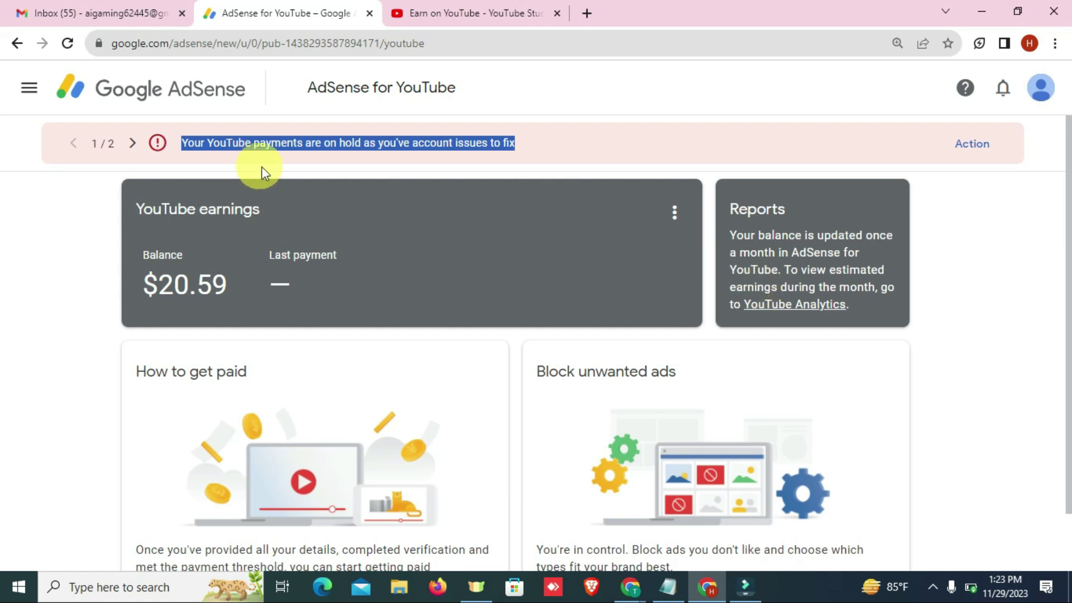
left_click(216, 163)
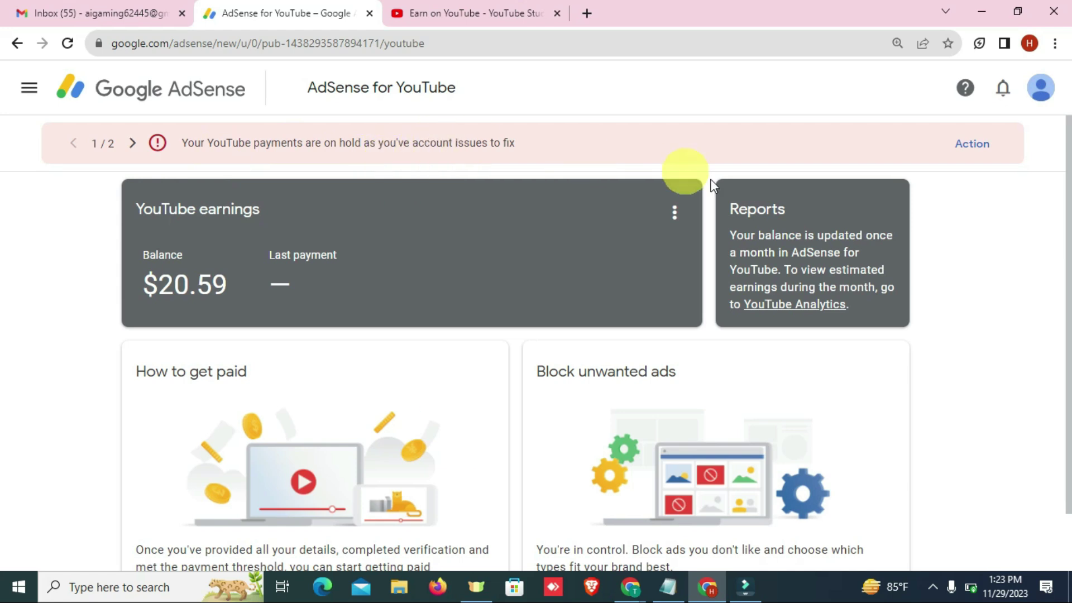
scroll(447, 305, "down", 1)
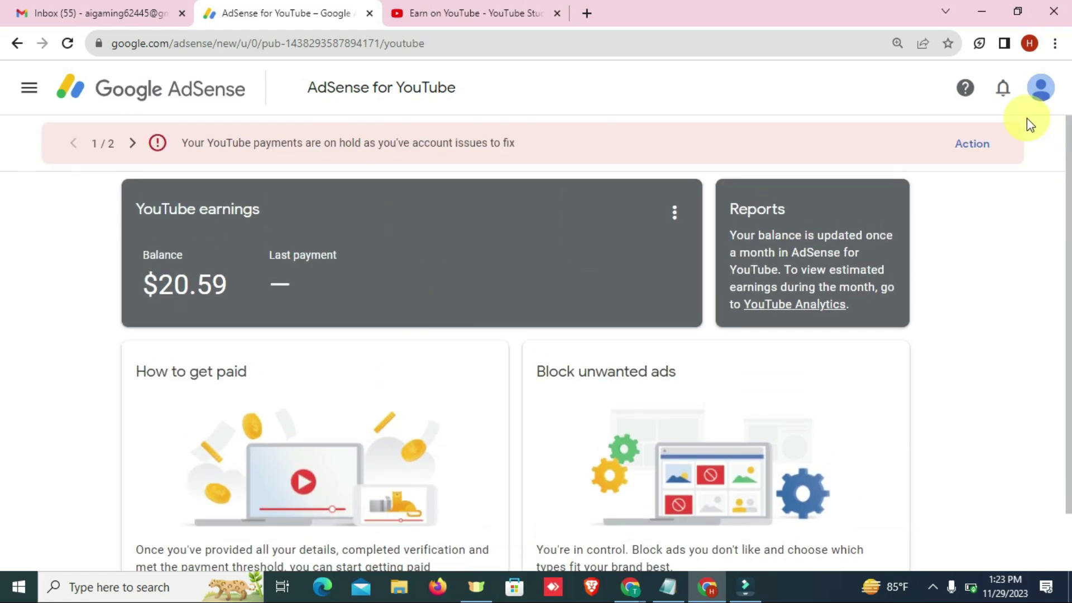
left_click(979, 142)
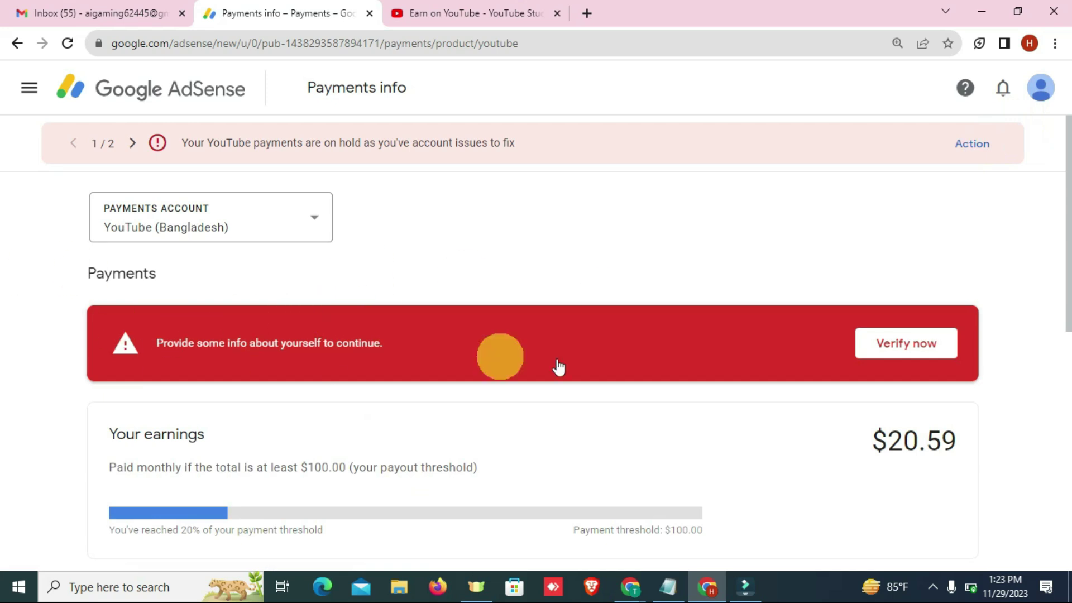
Start identity verification with Verify now, which flags the previous ID document as expired.
scroll(290, 318, "down", 4)
scroll(263, 311, "up", 3)
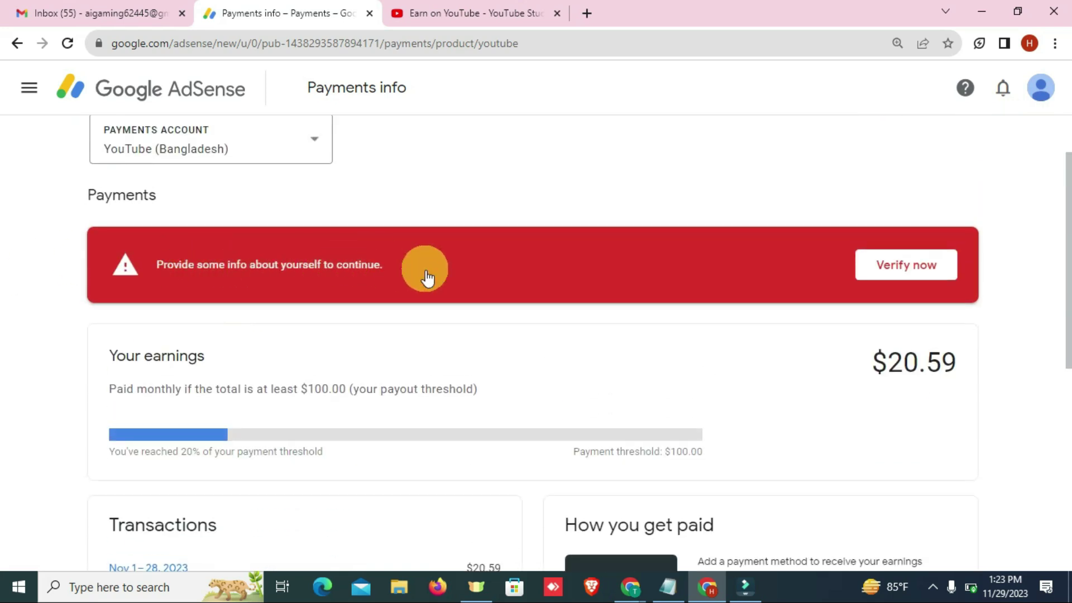
scroll(900, 287, "up", 1)
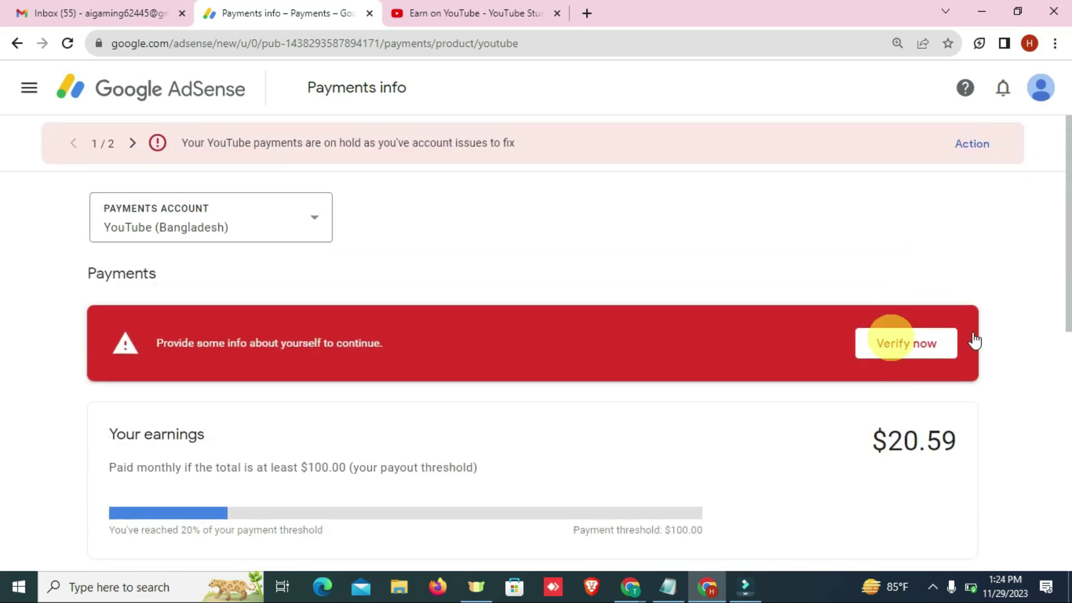
left_click(938, 356)
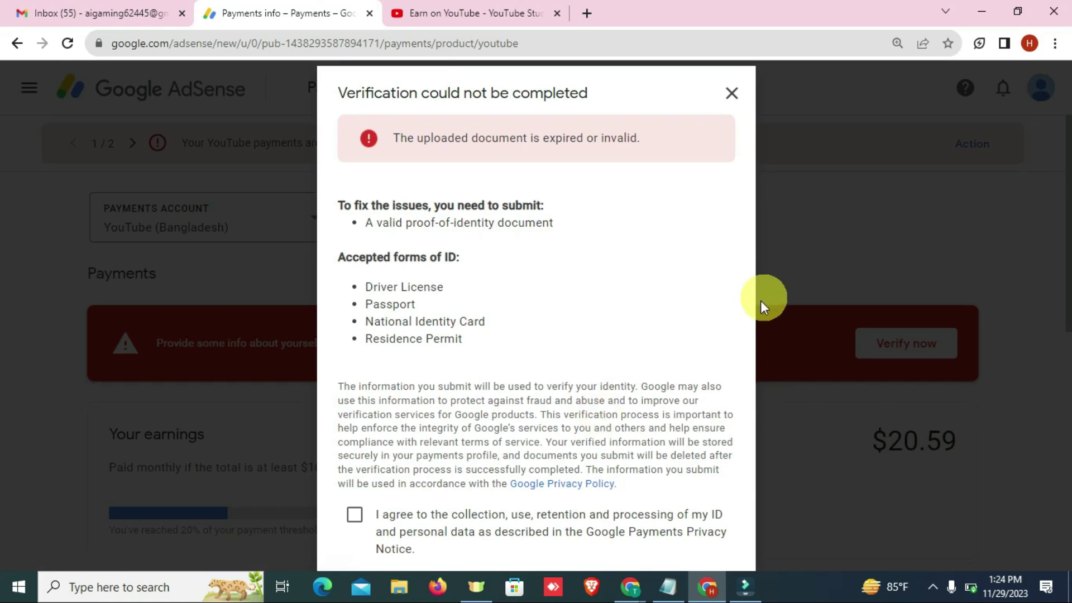
left_click_drag(396, 137, 626, 150)
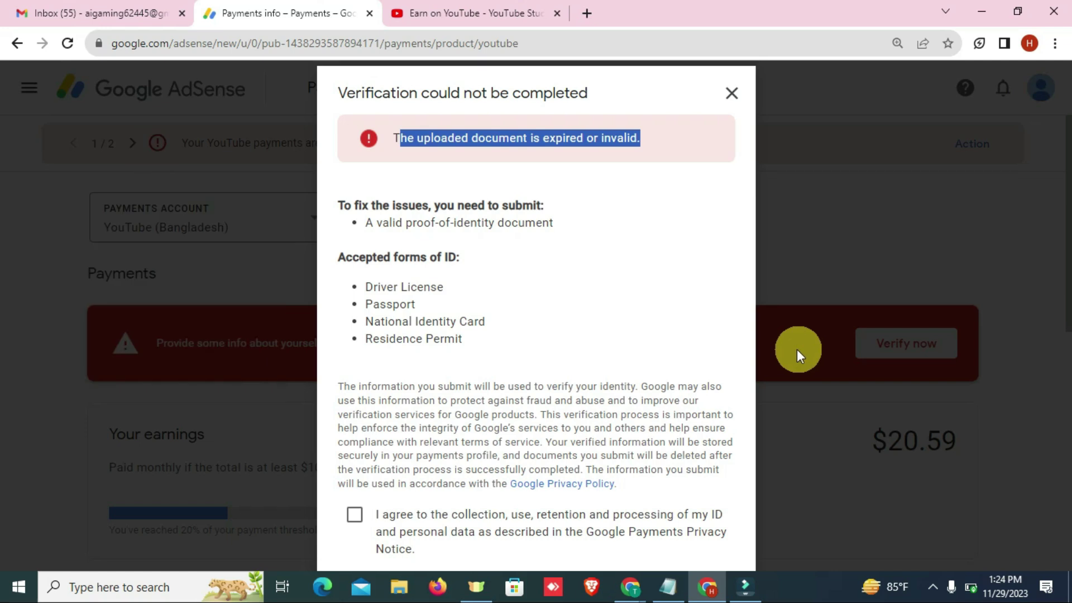
Accept the ID data processing consent, zoom Chrome to 90%, and retry verification.
left_click(354, 518)
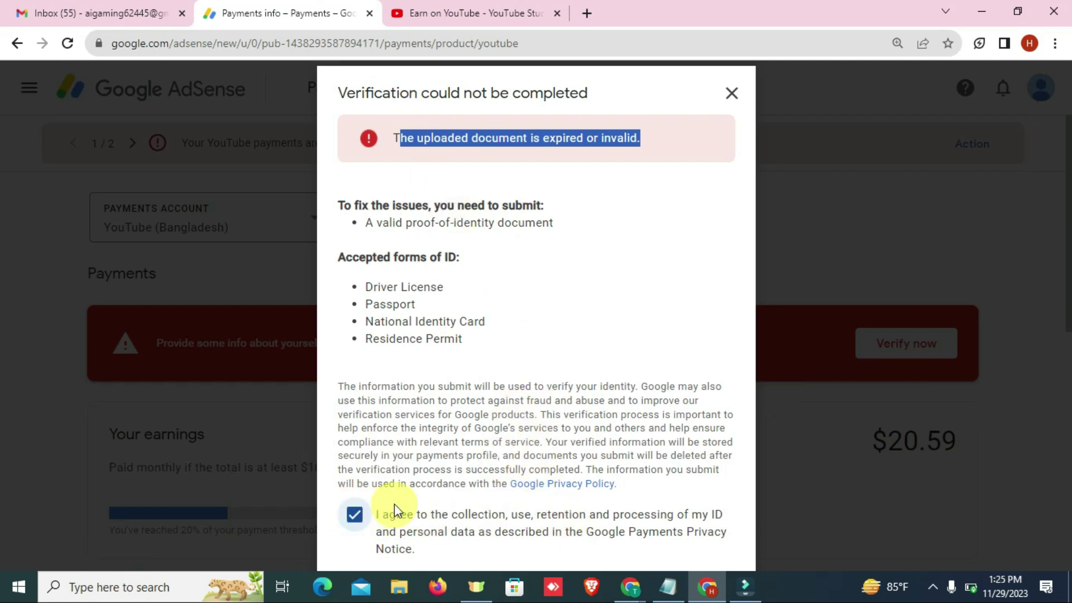
left_click(1055, 50)
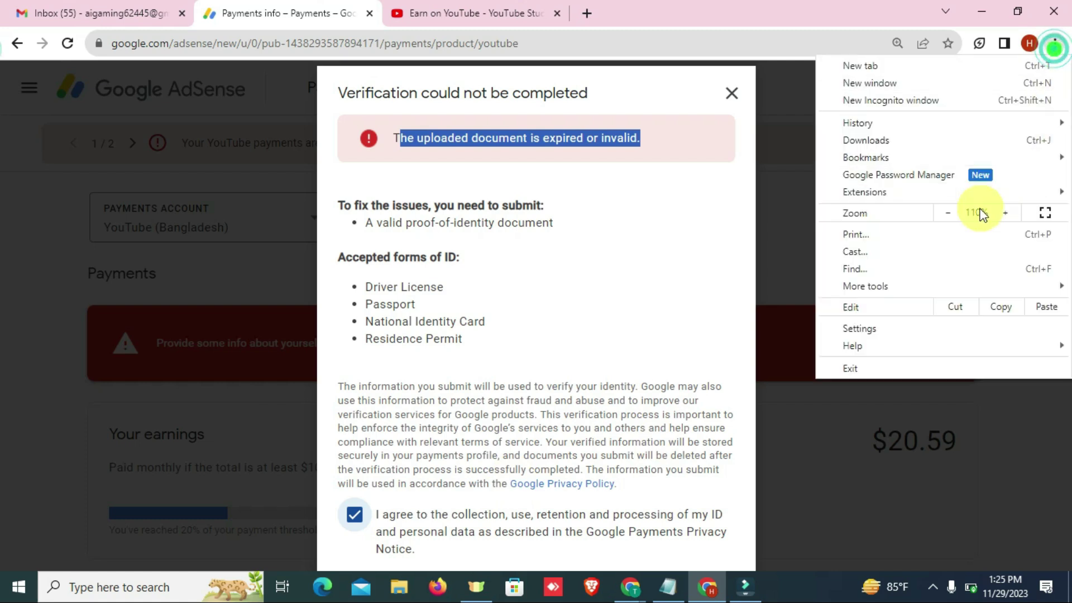
left_click(956, 213)
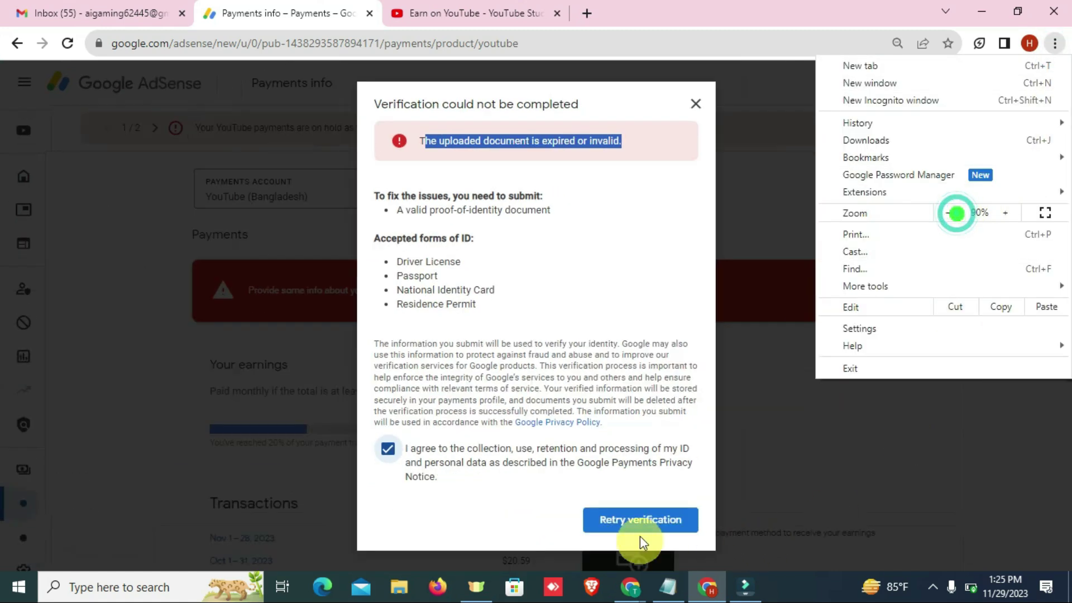
left_click(617, 537)
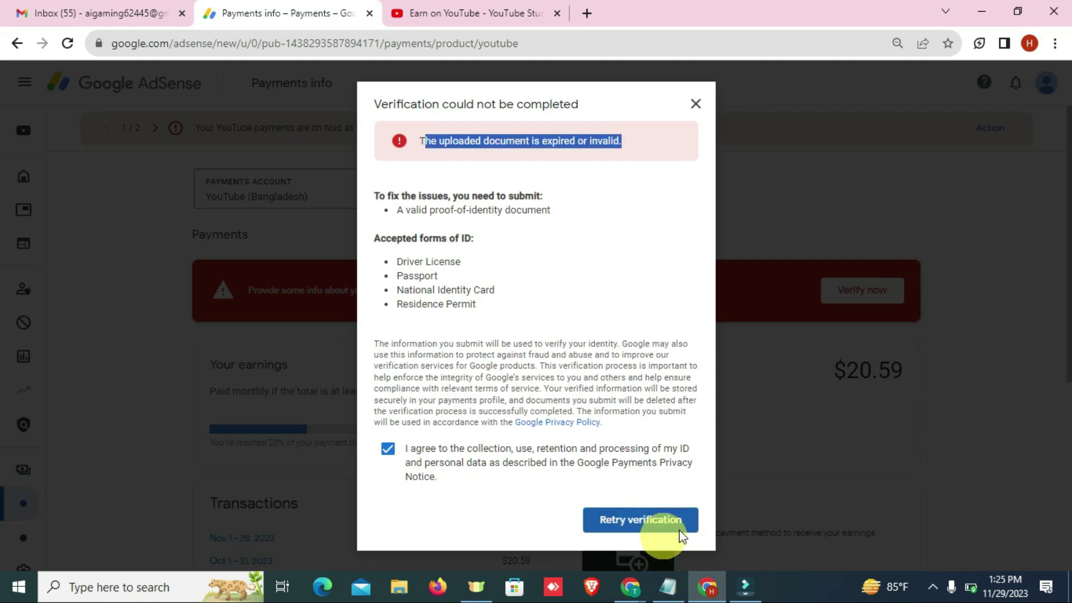
left_click(625, 524)
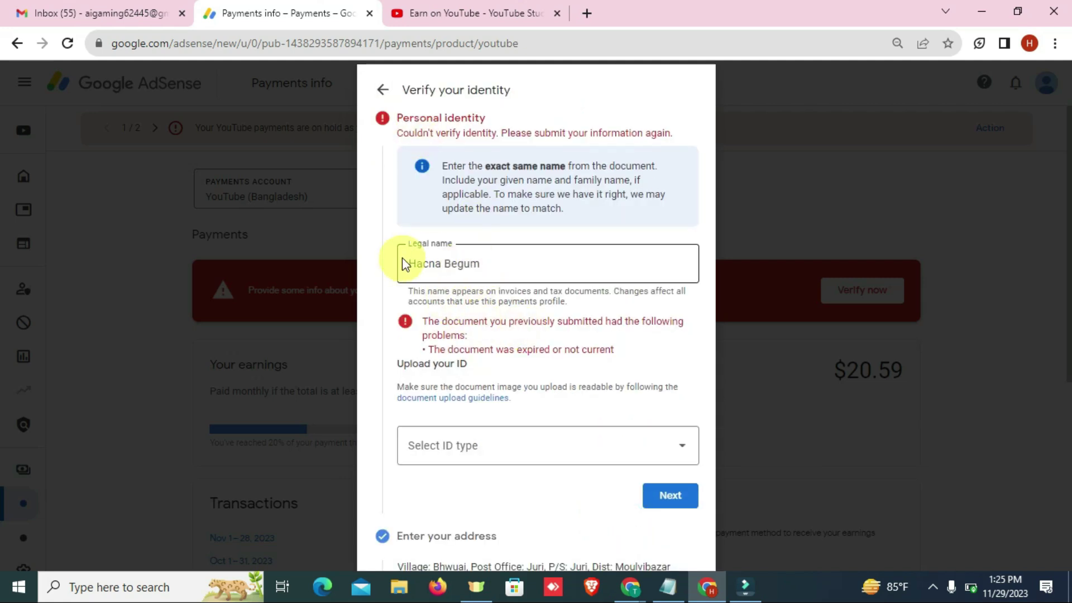
Select National Identity Card as the ID type and zoom the page out further.
left_click_drag(425, 323, 692, 323)
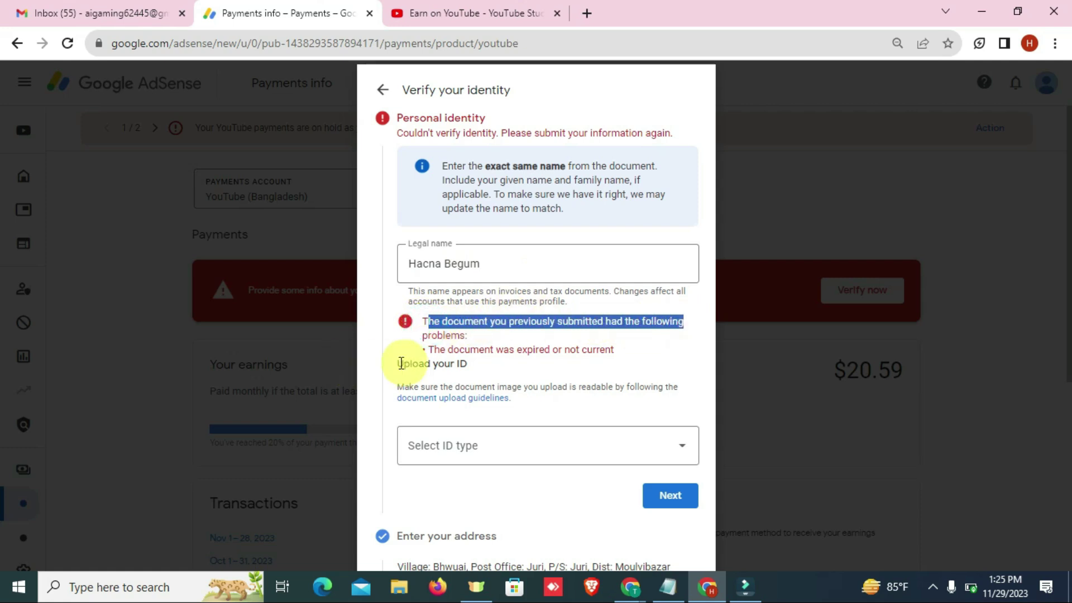
left_click_drag(414, 351, 637, 353)
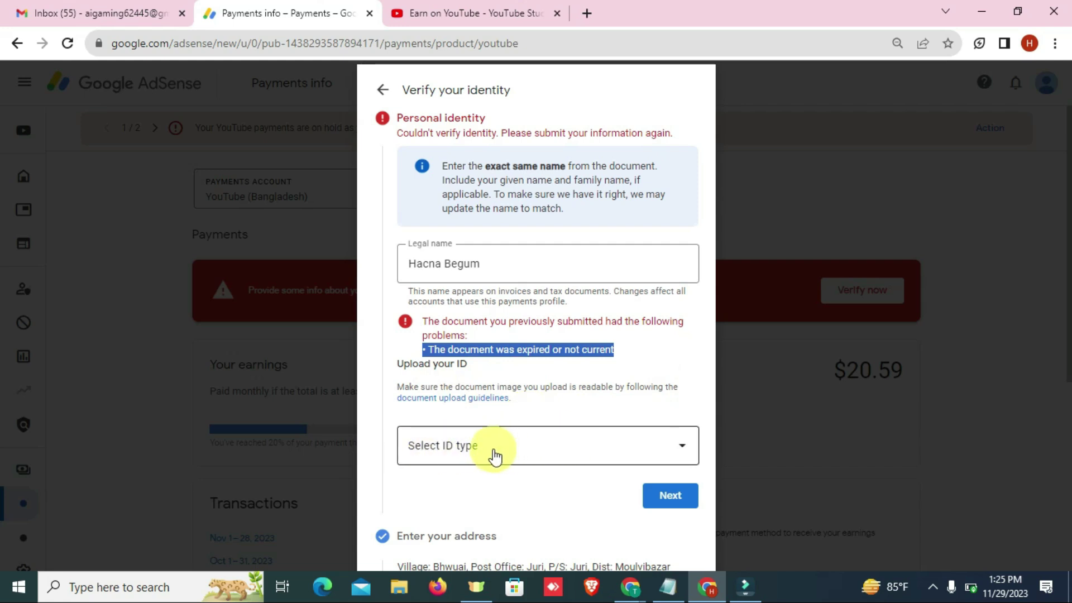
left_click(514, 446)
left_click(474, 362)
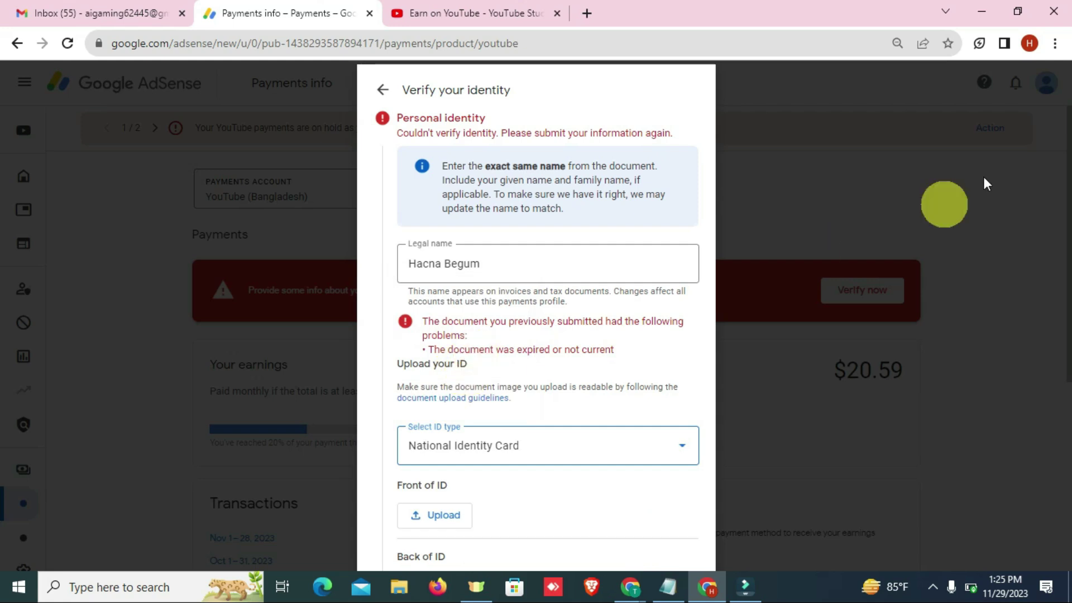
left_click(1055, 43)
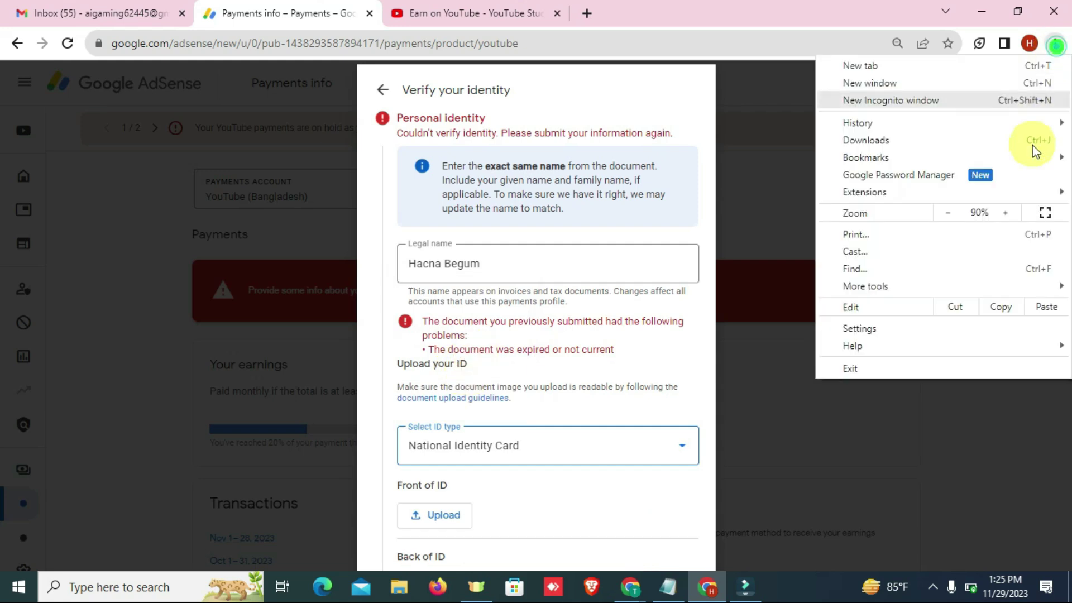
left_click(952, 214)
left_click(762, 313)
Upload the front and back National ID images from Downloads and continue to the address step.
triple_click(472, 435)
left_click(459, 468)
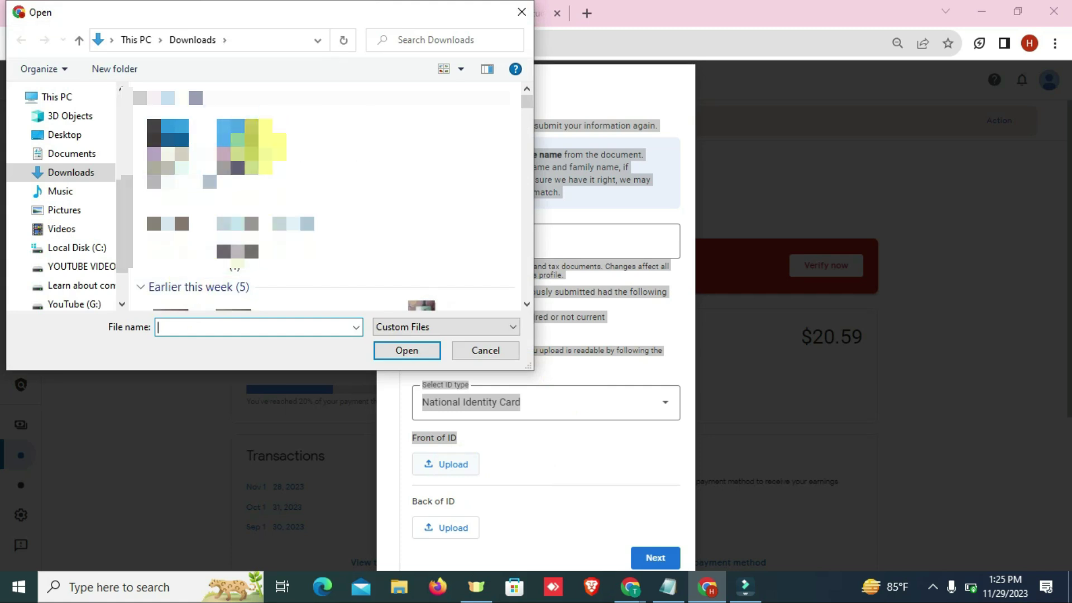
key("Escape")
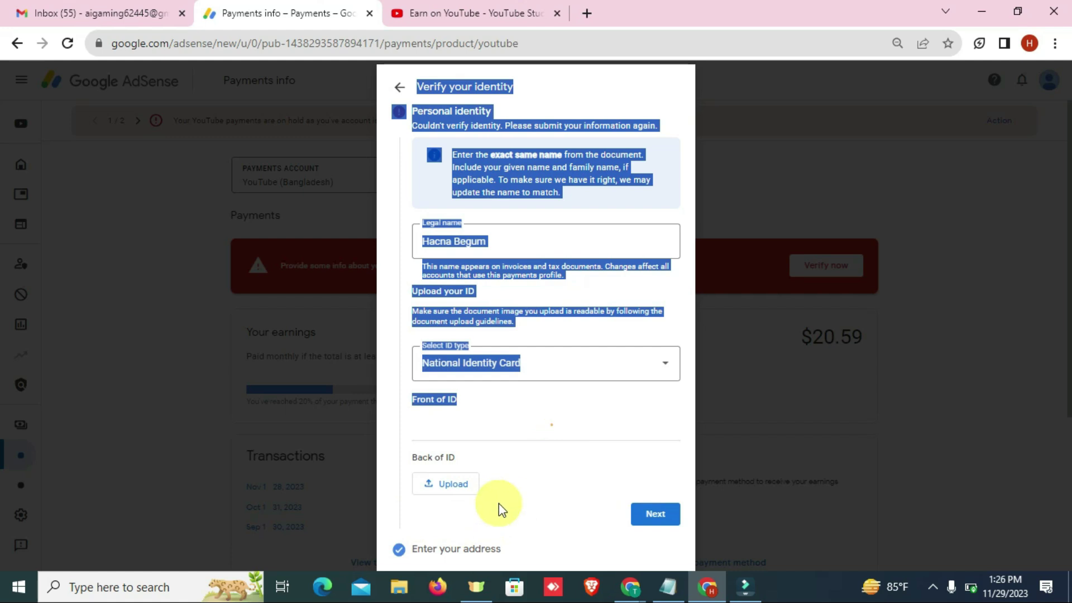
left_click(410, 458)
left_click_drag(410, 458, 472, 474)
left_click(470, 478)
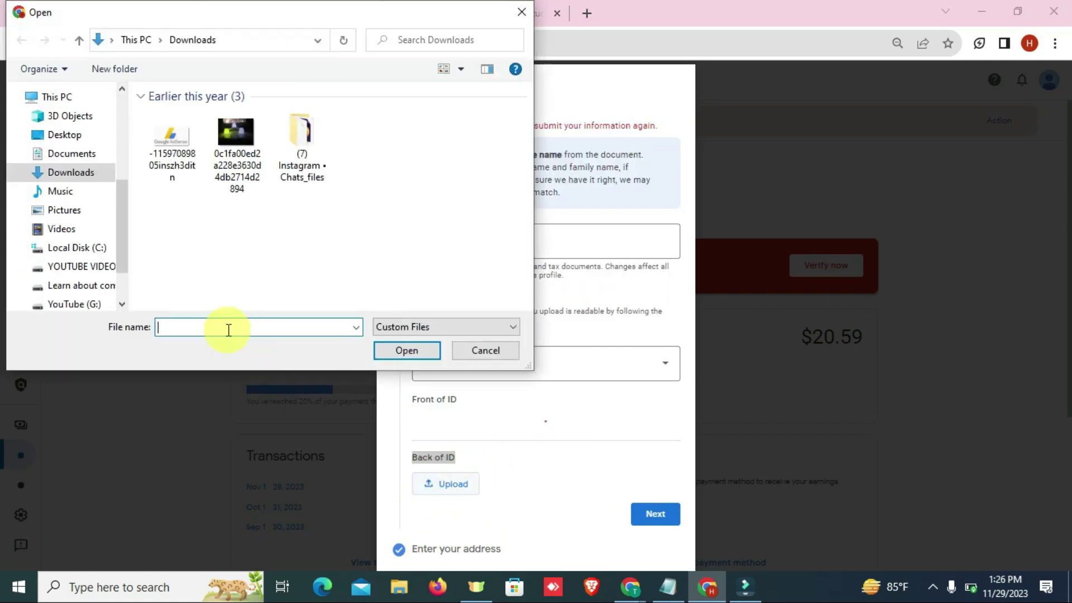
double_click(174, 126)
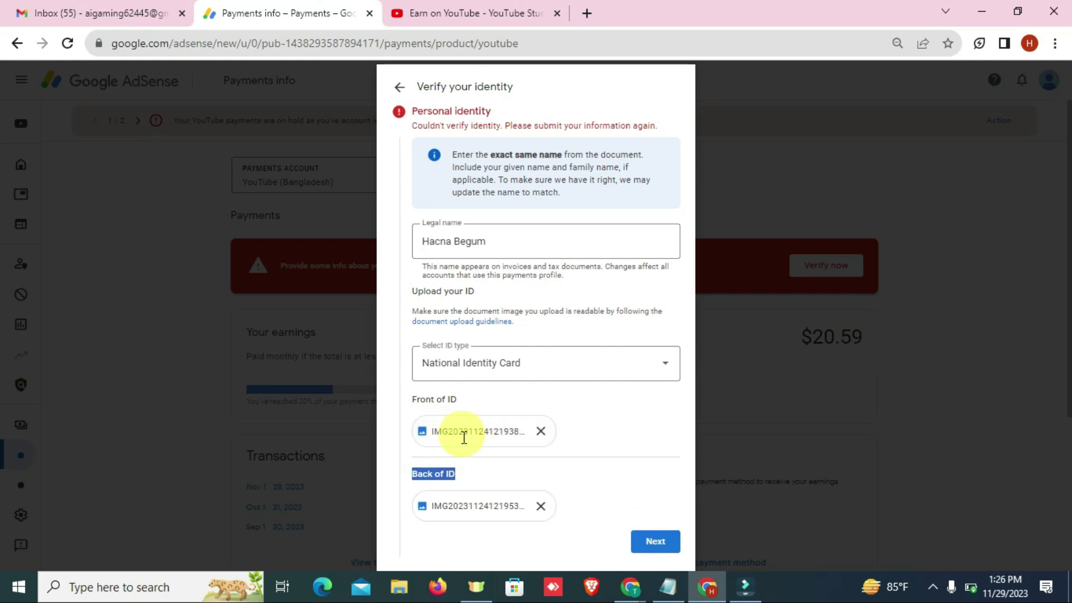
left_click(461, 474)
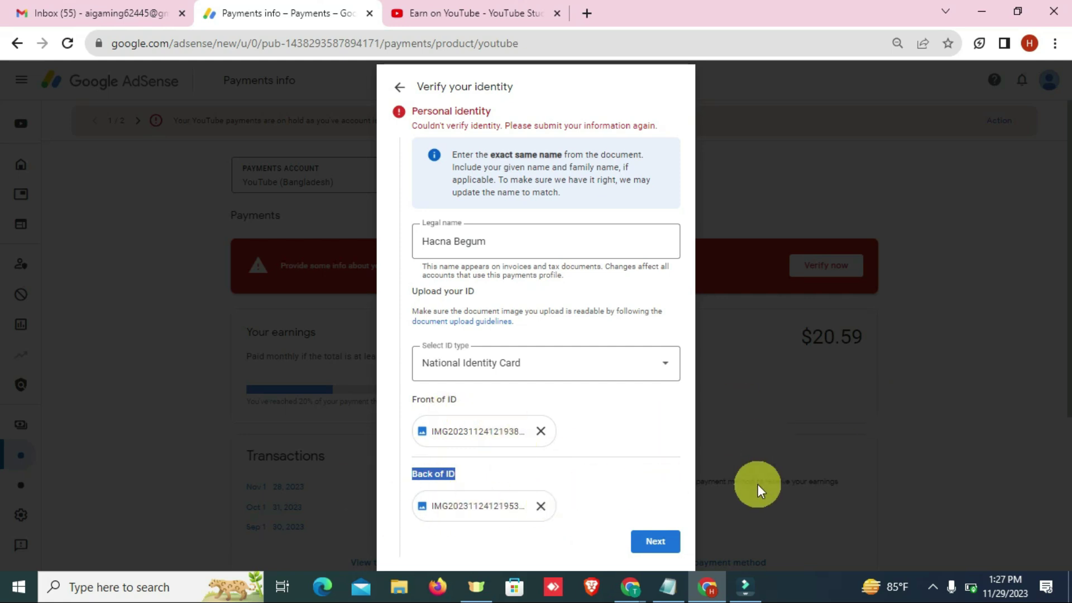
left_click(657, 542)
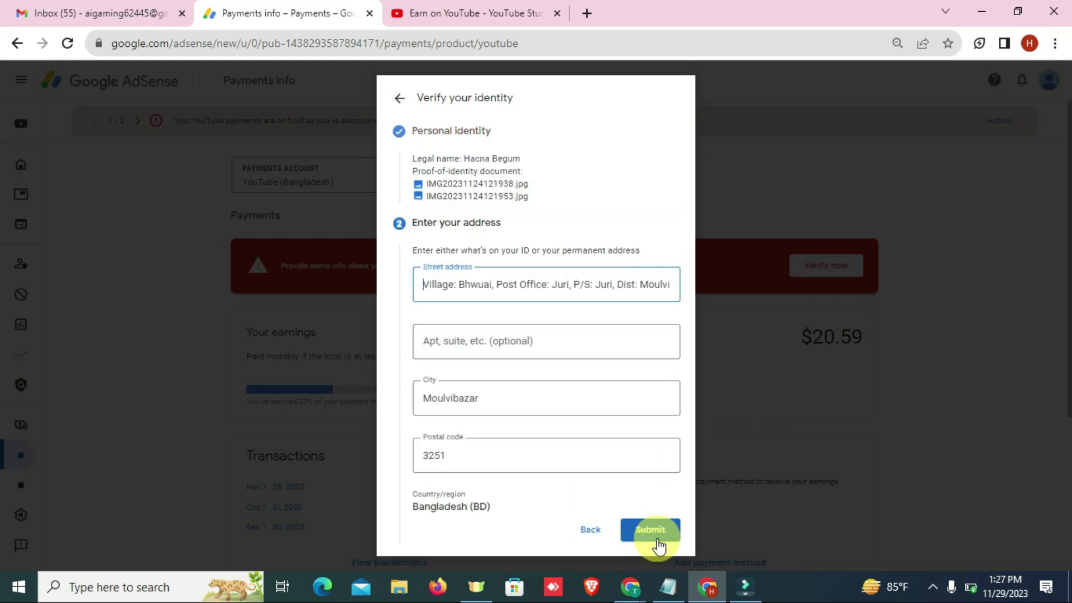
Accept the suggested Bangladesh street address and submit the verification details.
left_click(501, 319)
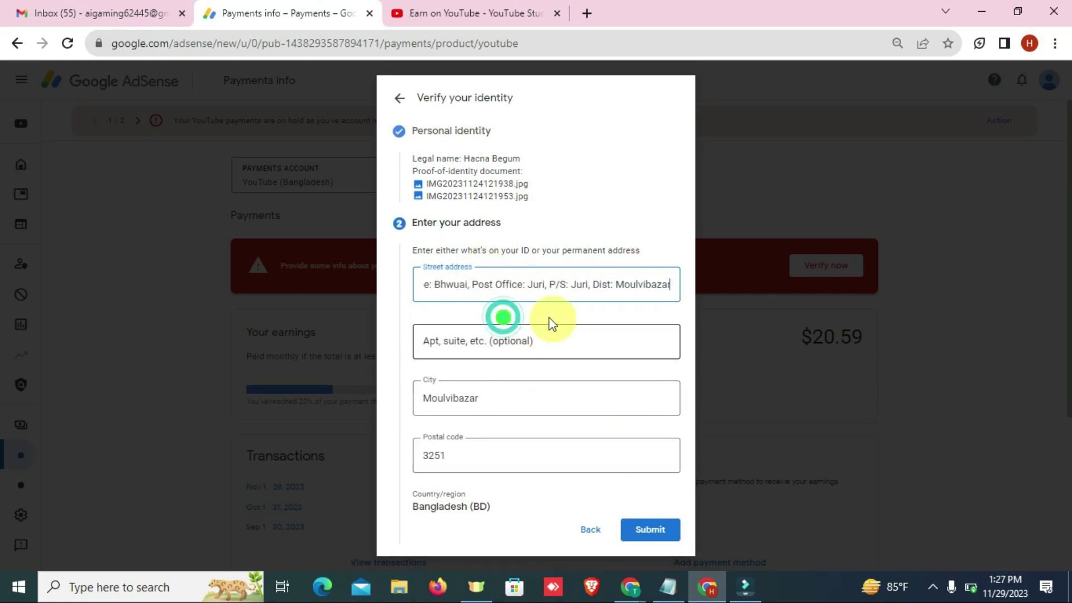
left_click(658, 531)
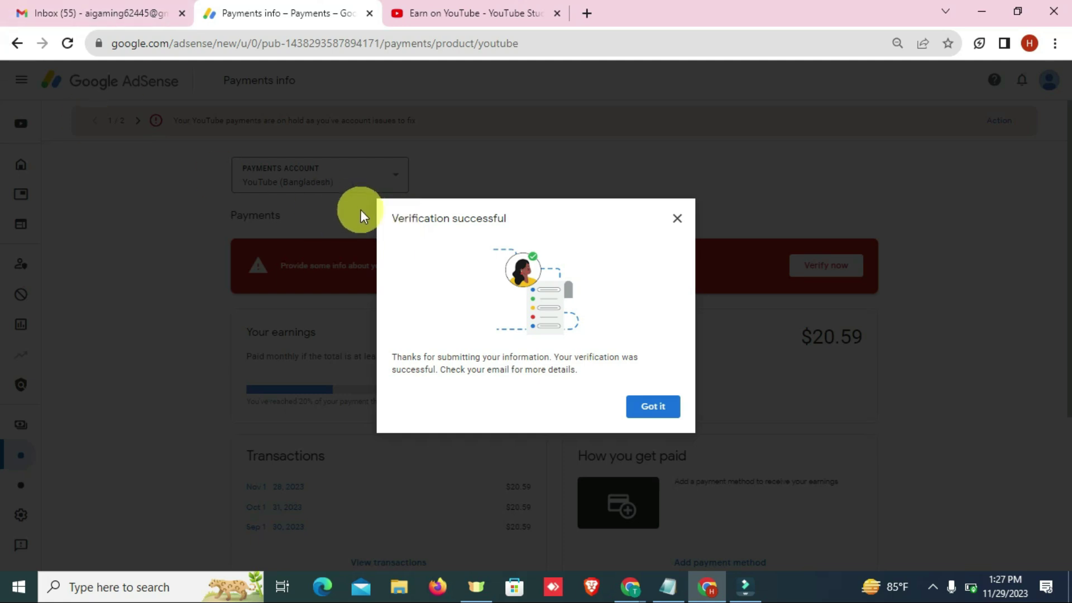
Dismiss the Verification successful message with Got it.
left_click_drag(400, 222, 522, 246)
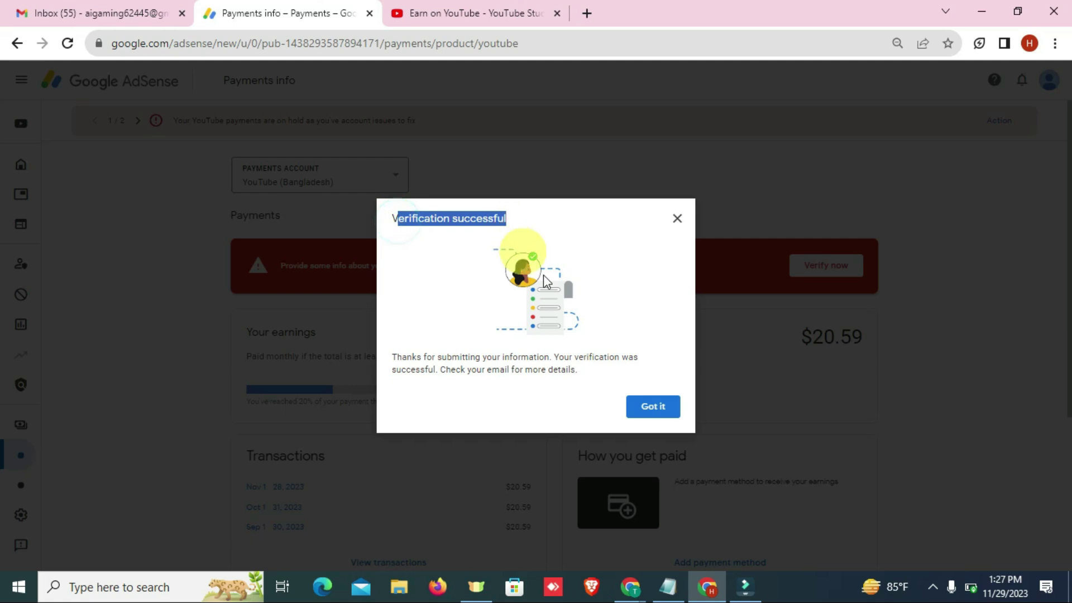
left_click(641, 403)
scroll(670, 344, "down", 3)
scroll(642, 335, "up", 3)
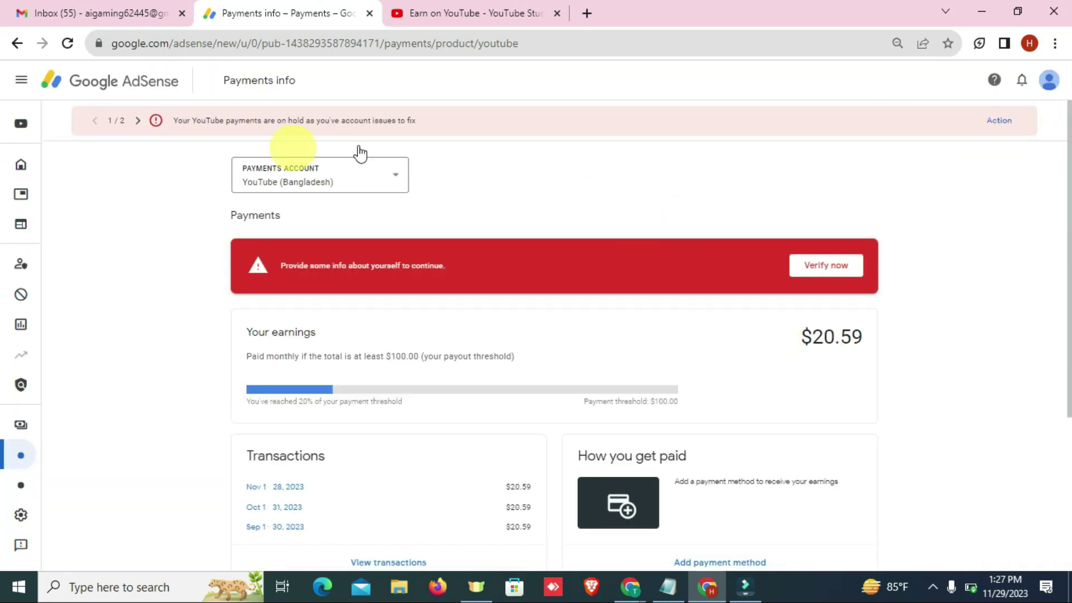
Reload the Payments info page, then go to AdSense for YouTube.
right_click(544, 159)
left_click(611, 202)
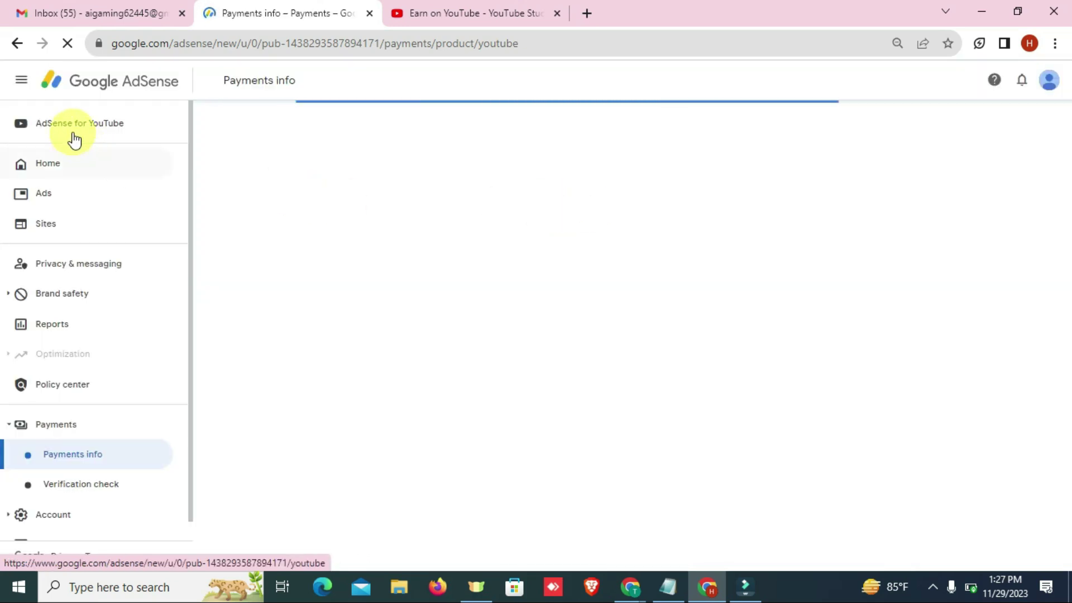
left_click(71, 133)
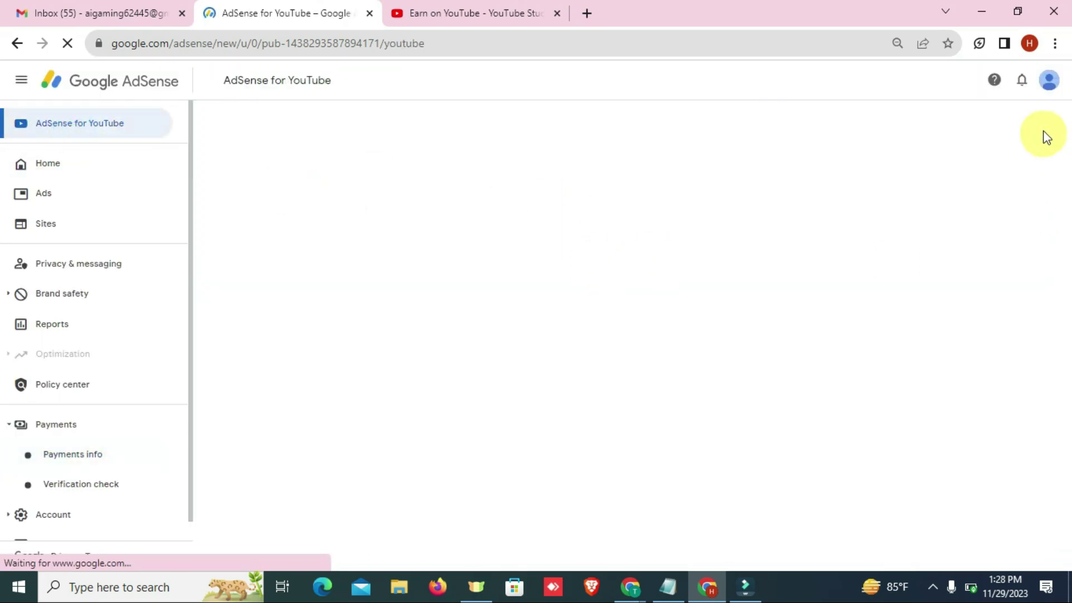
Reset Chrome zoom to 100% and open Payments > Verification check showing Identity Verification Completed.
left_click(1055, 43)
left_click(1000, 210)
left_click(1000, 210)
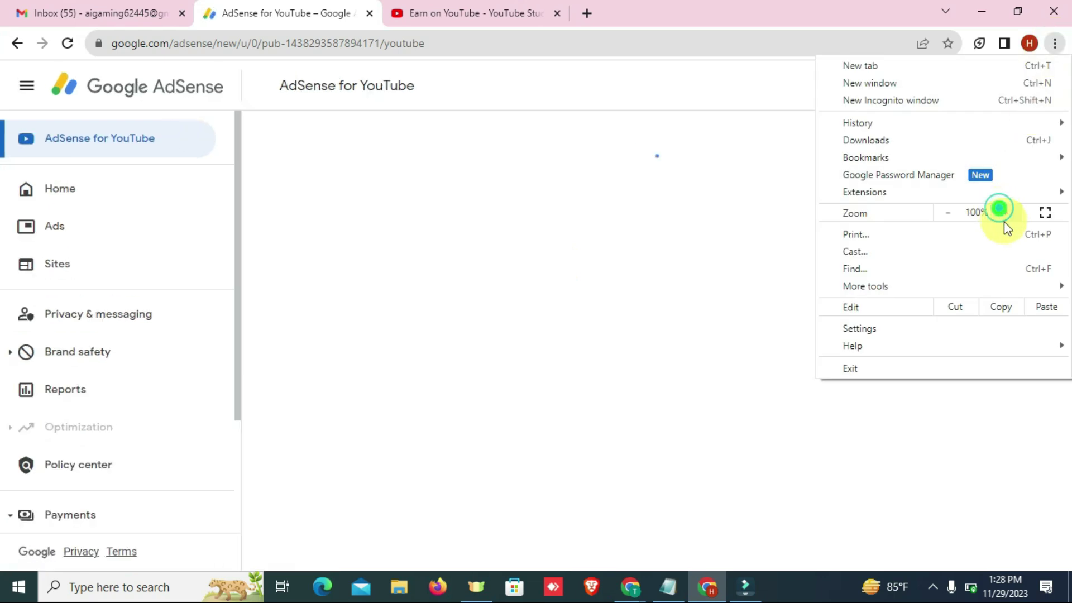
left_click(274, 253)
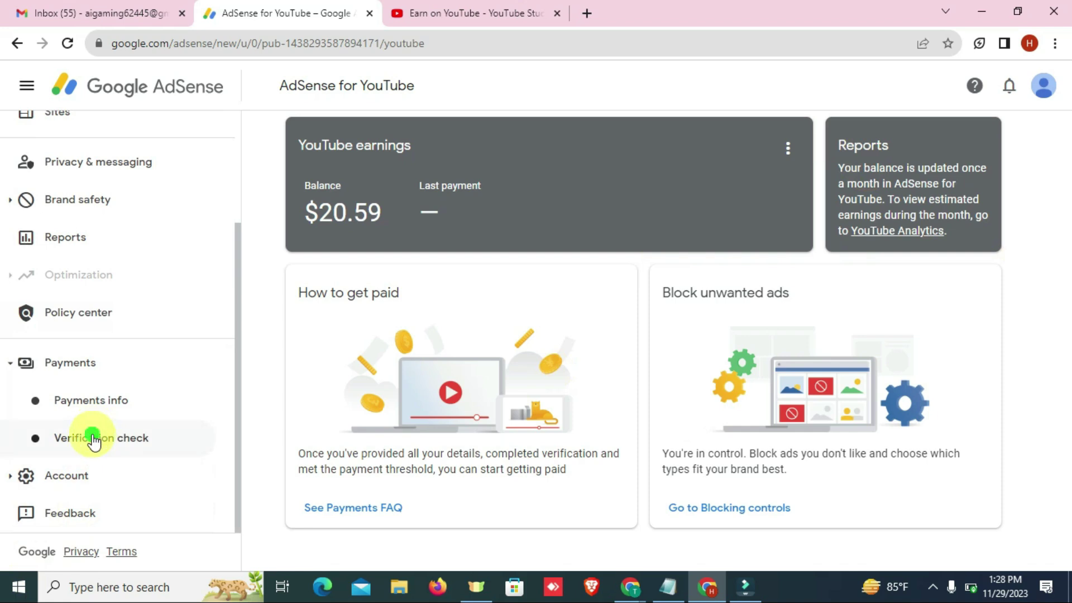
left_click(91, 438)
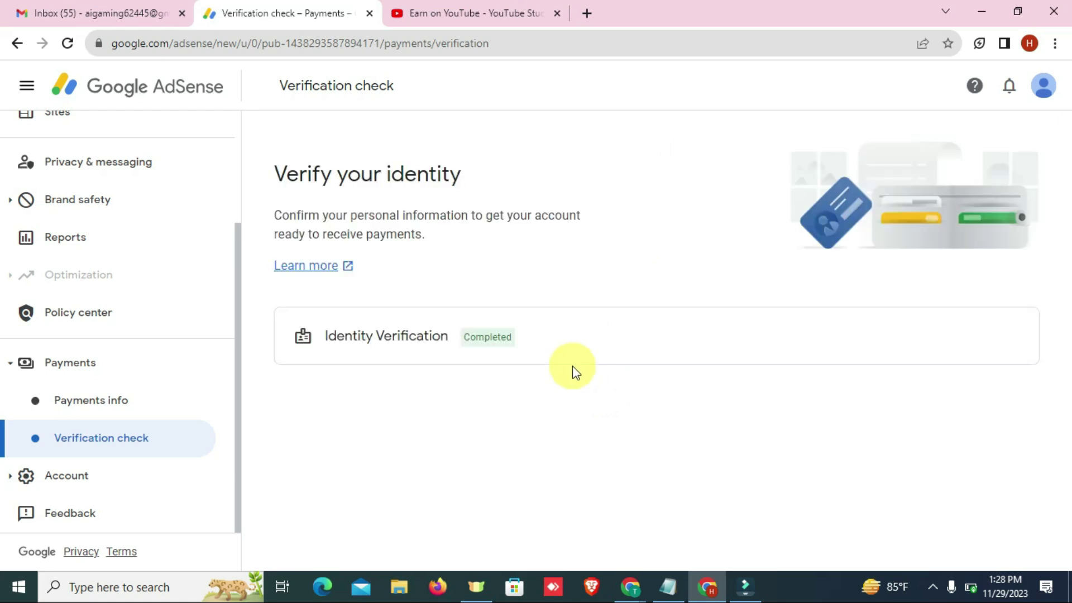
left_click(313, 335)
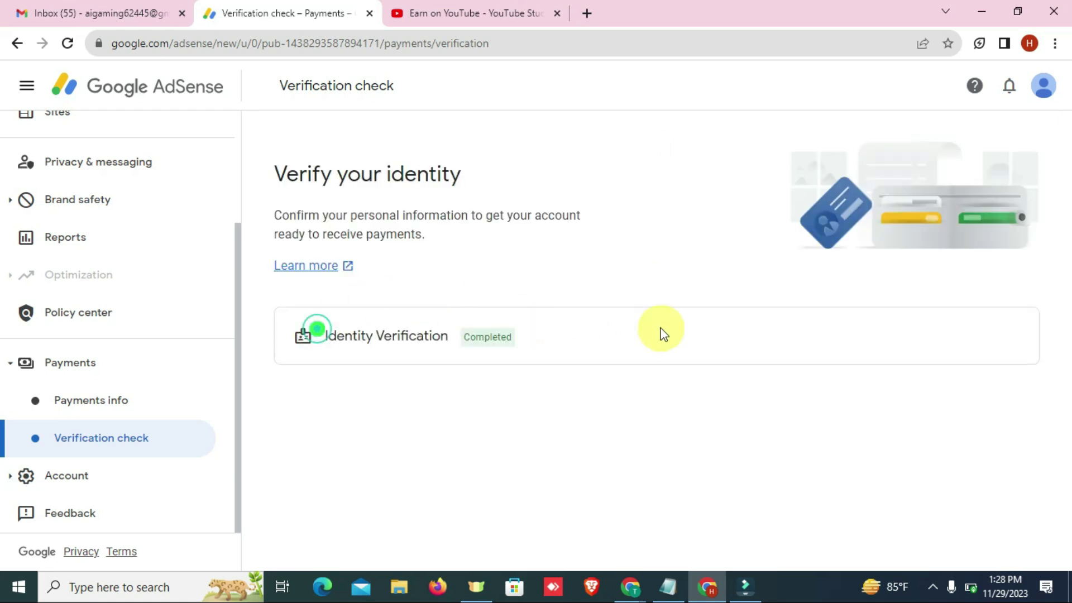